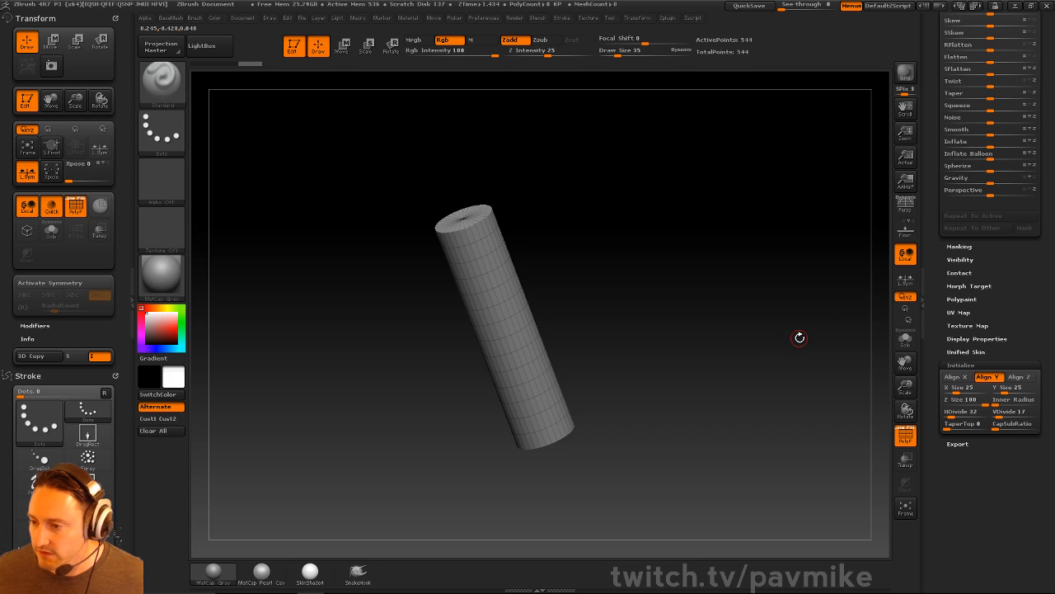
# - Increase the cylinder's mesh density by setting HDivide to 54 and VDivide to 53
pyautogui.moveTo(799, 337); pyautogui.dragTo(886, 356)
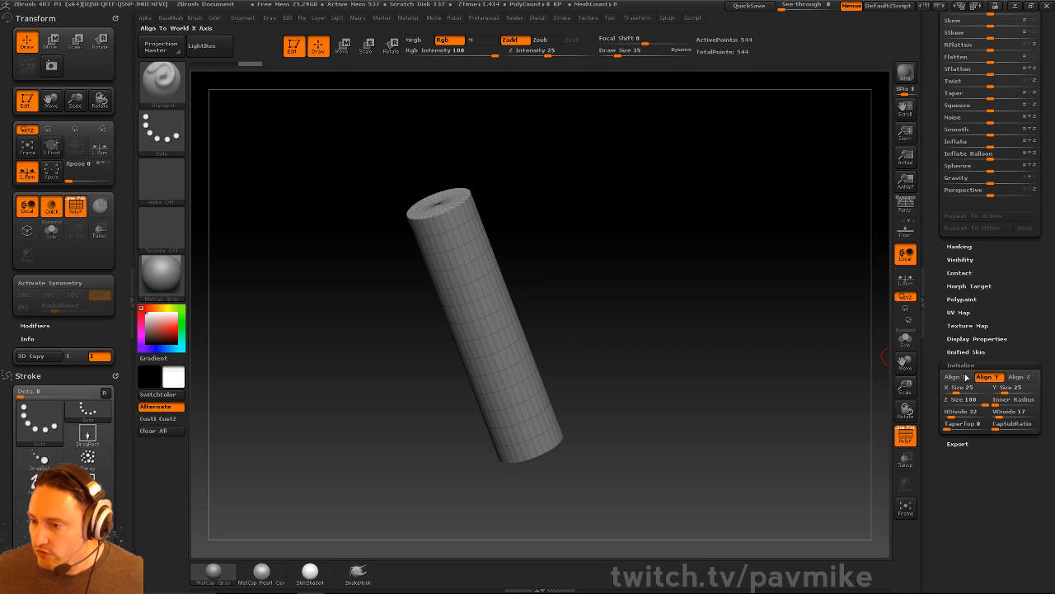
pyautogui.moveTo(950, 411); pyautogui.dragTo(1014, 414)
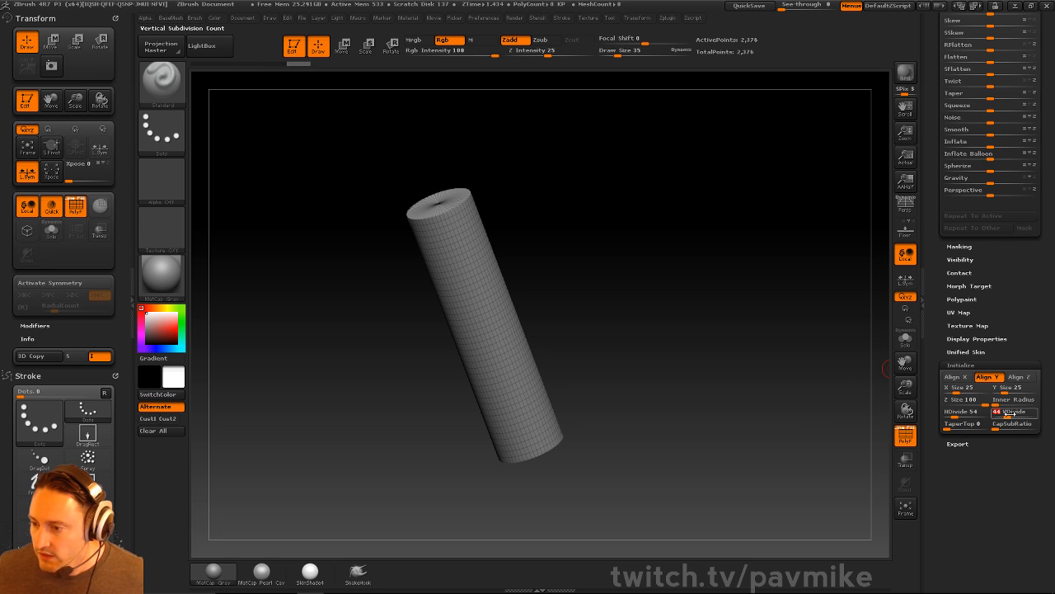
pyautogui.moveTo(566, 292); pyautogui.dragTo(840, 327)
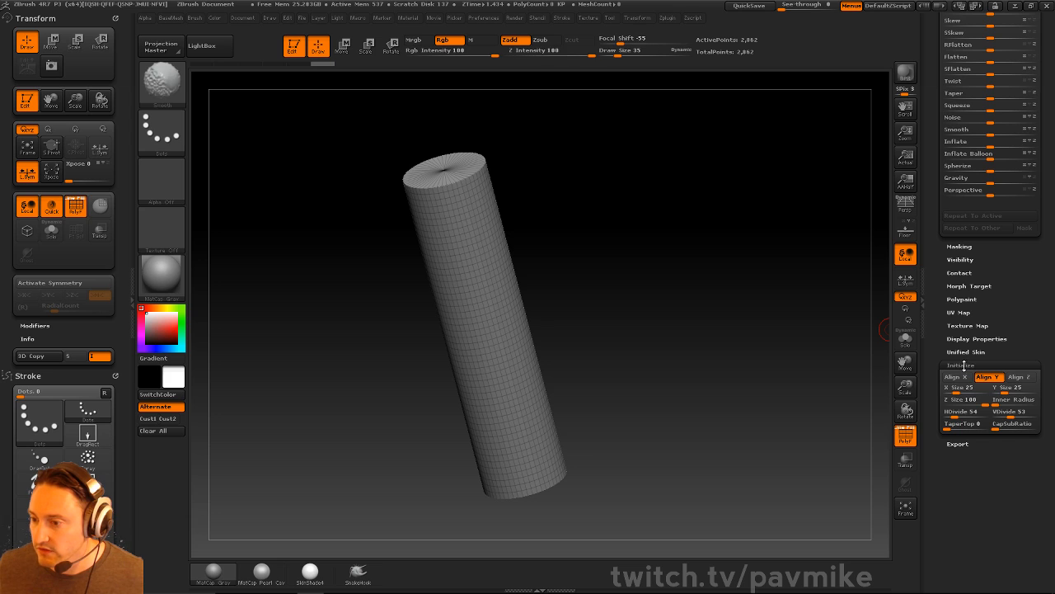
pyautogui.moveTo(965, 423); pyautogui.dragTo(995, 435)
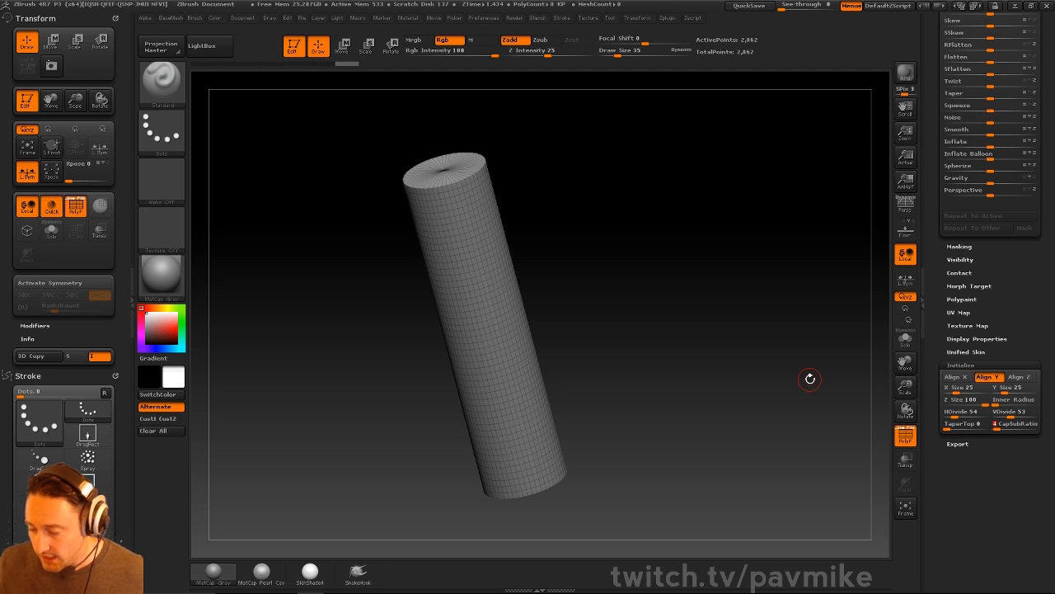
pyautogui.press('shift')
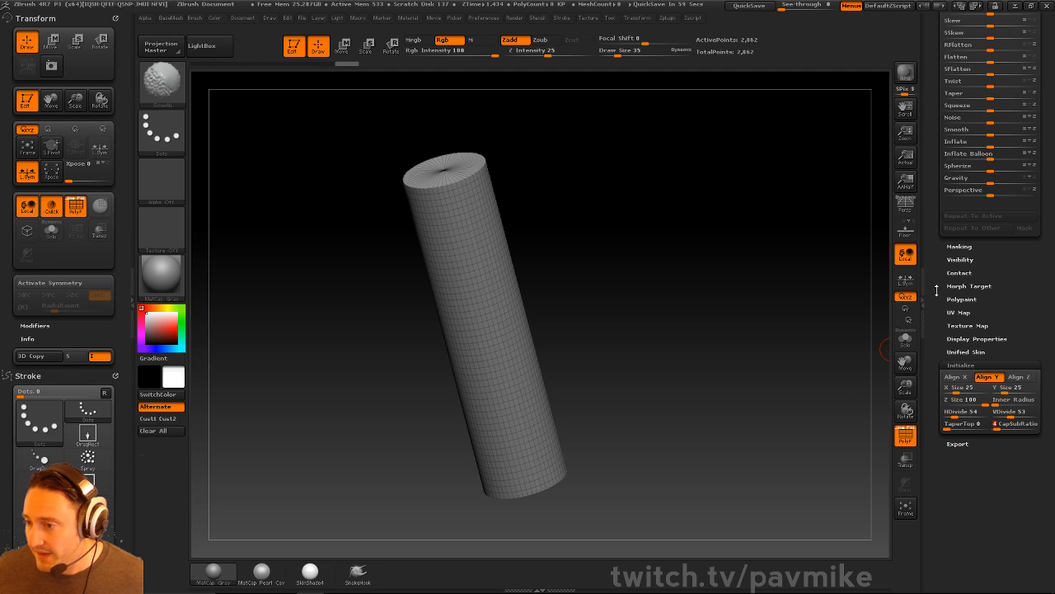
# - Mask alternating columns lengthwise along the cylinder, selecting 2 and skipping 2
pyautogui.click(955, 247)
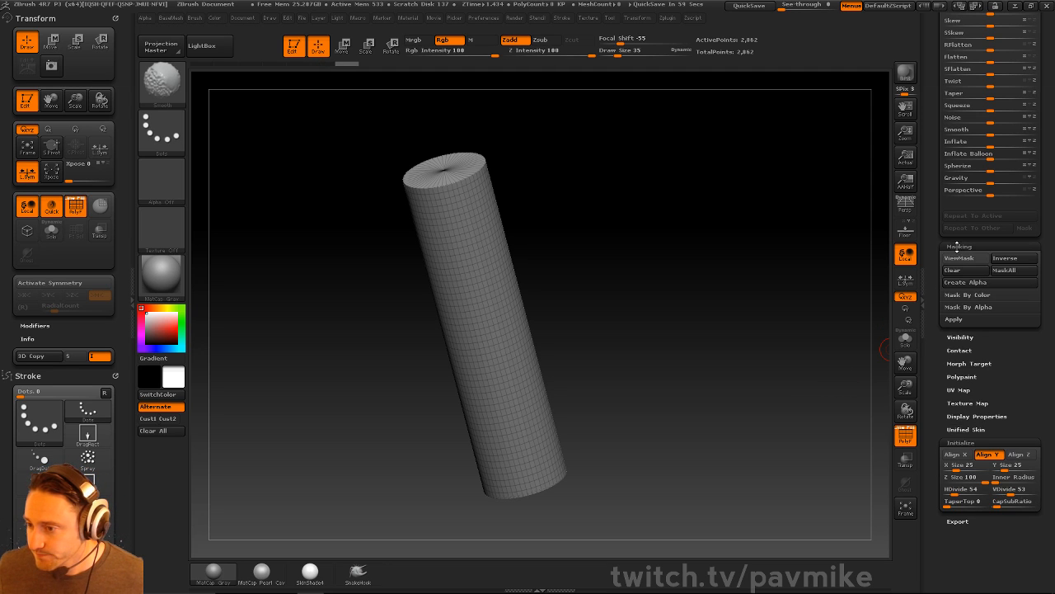
pyautogui.click(961, 307)
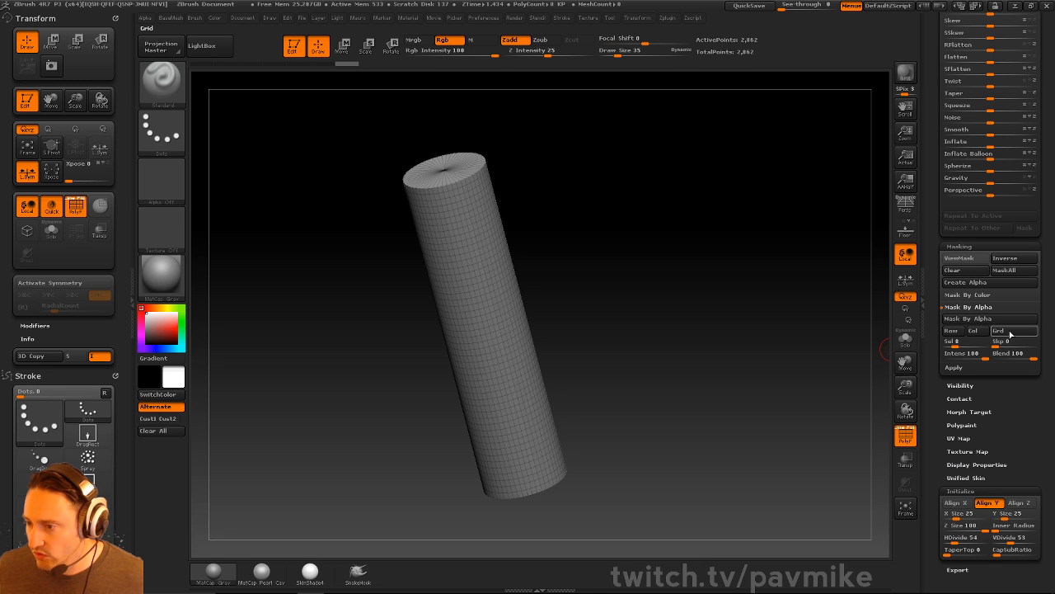
pyautogui.keyDown('ctrl'); pyautogui.click(725, 202); pyautogui.keyUp('ctrl')
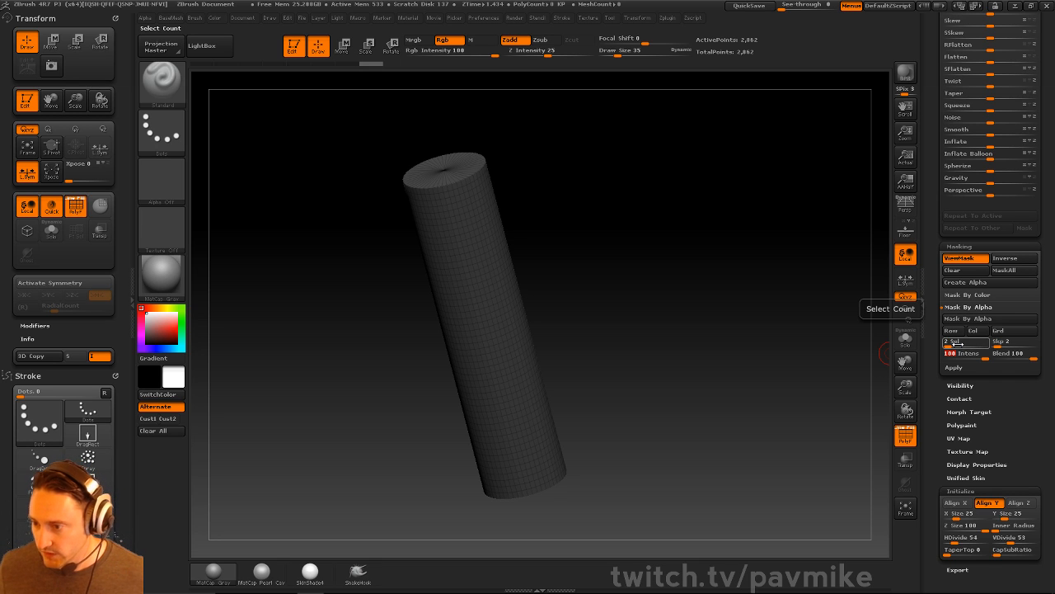
pyautogui.click(979, 332)
pyautogui.moveTo(550, 201); pyautogui.dragTo(550, 237)
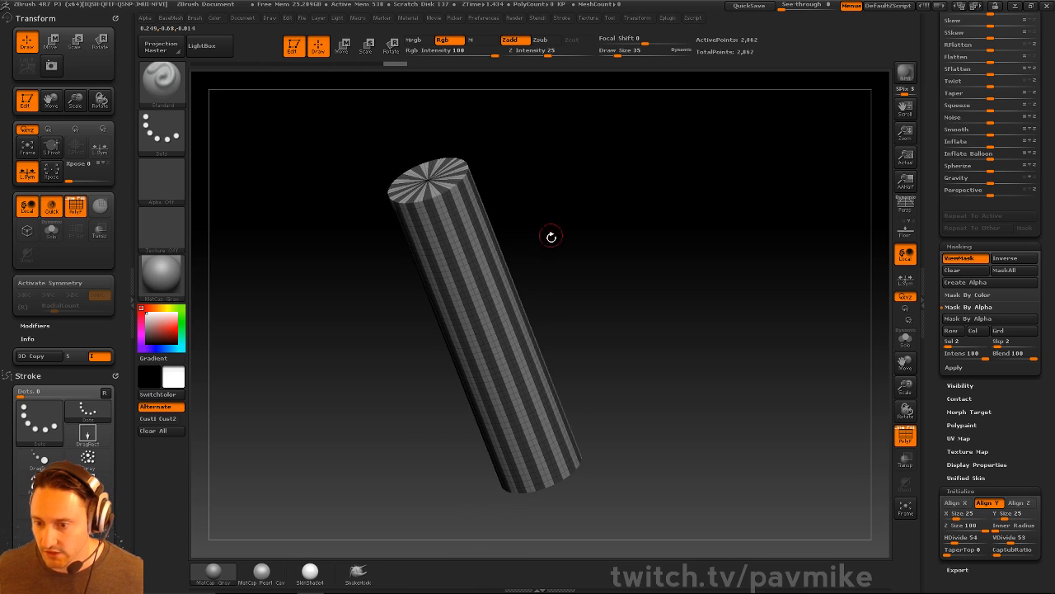
pyautogui.moveTo(633, 212); pyautogui.dragTo(511, 263)
# - Inflate the unmasked columns by 28 to form raised ridges and clear the mask
pyautogui.moveTo(934, 227); pyautogui.dragTo(933, 324)
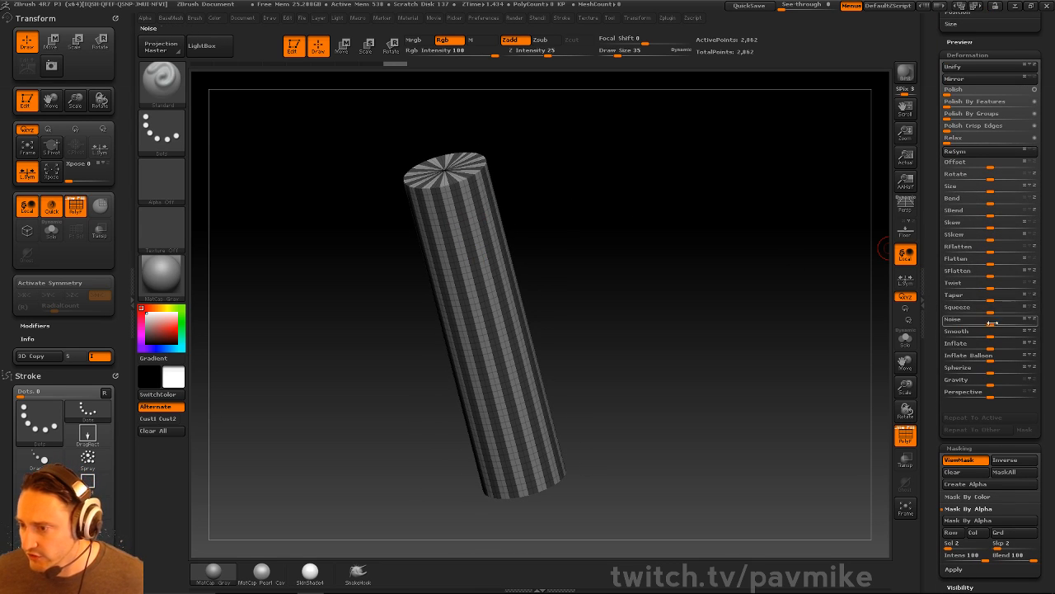
pyautogui.moveTo(992, 345); pyautogui.dragTo(1006, 348)
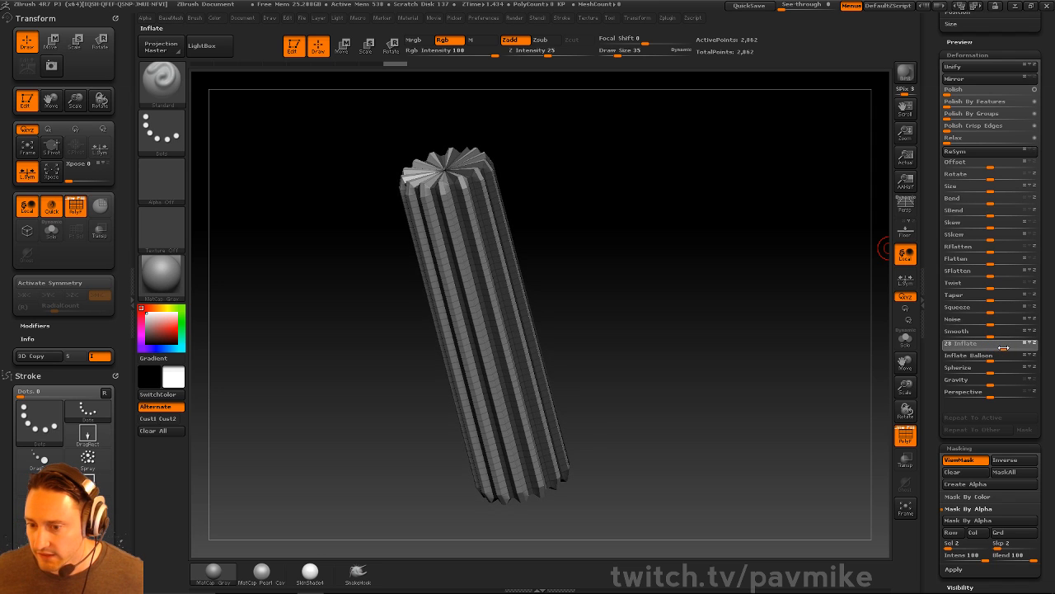
pyautogui.hotkey('ctrl', 'z')
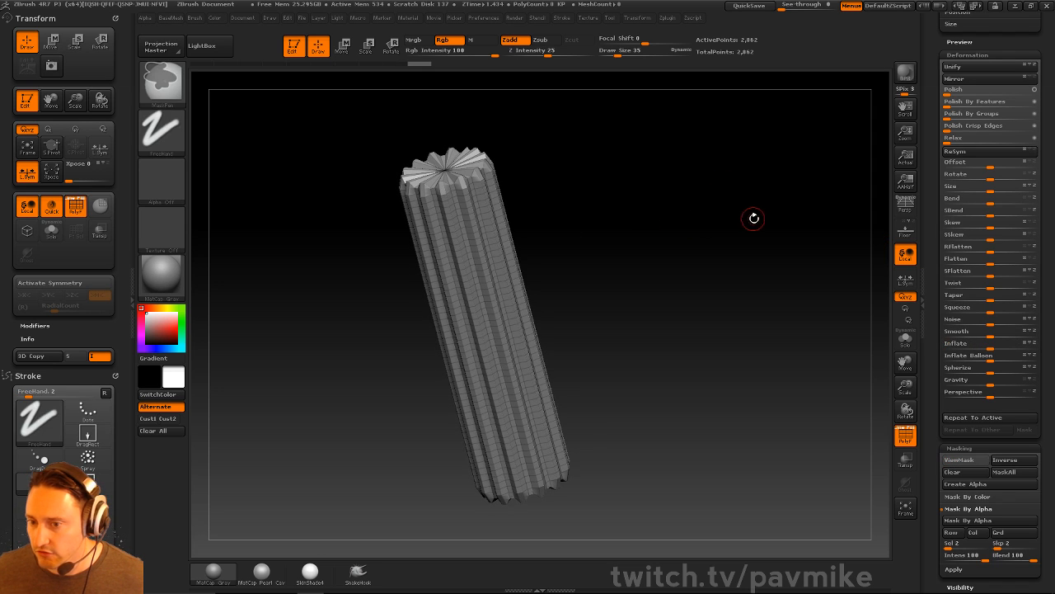
# - Convert the ridged cylinder to a PolyMesh3D and view it upright from the front
pyautogui.moveTo(928, 245); pyautogui.dragTo(940, 376)
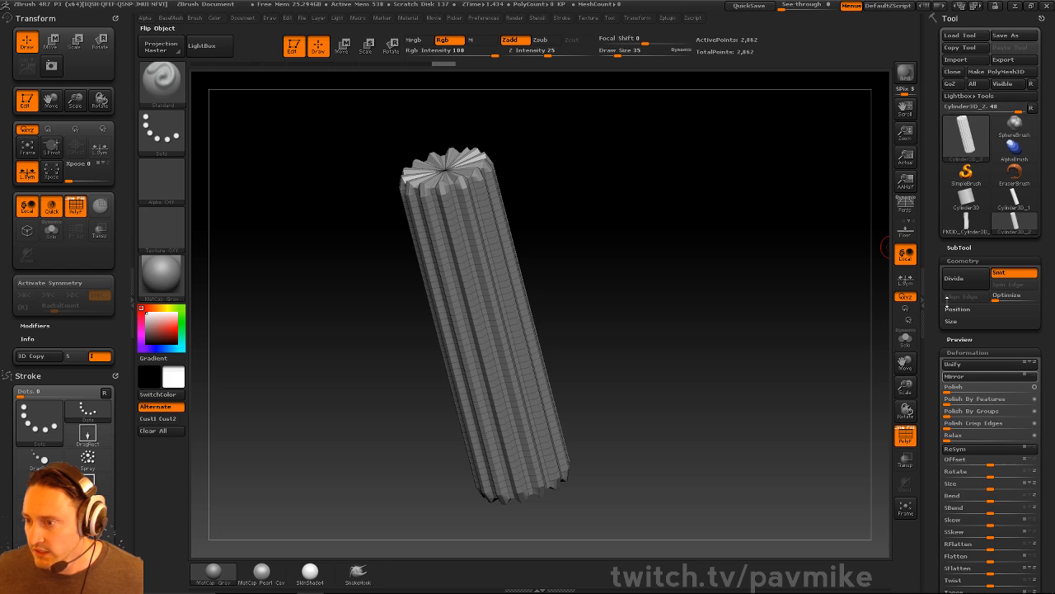
pyautogui.click(999, 74)
pyautogui.keyDown('shift'); pyautogui.moveTo(706, 181); pyautogui.dragTo(704, 166); pyautogui.keyUp('shift')
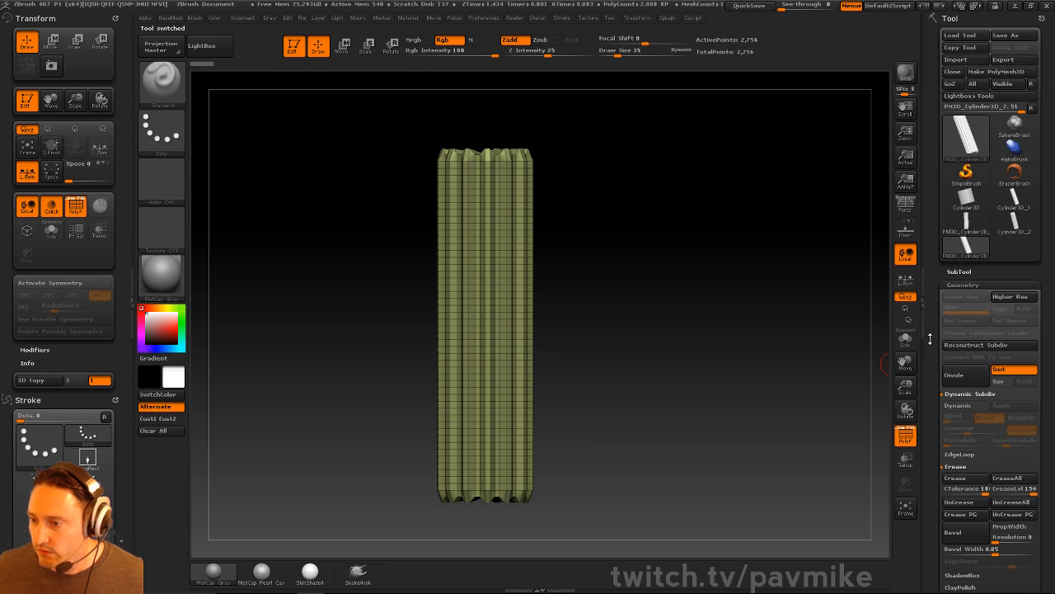
pyautogui.keyDown('shift'); pyautogui.click(962, 284); pyautogui.keyUp('shift')
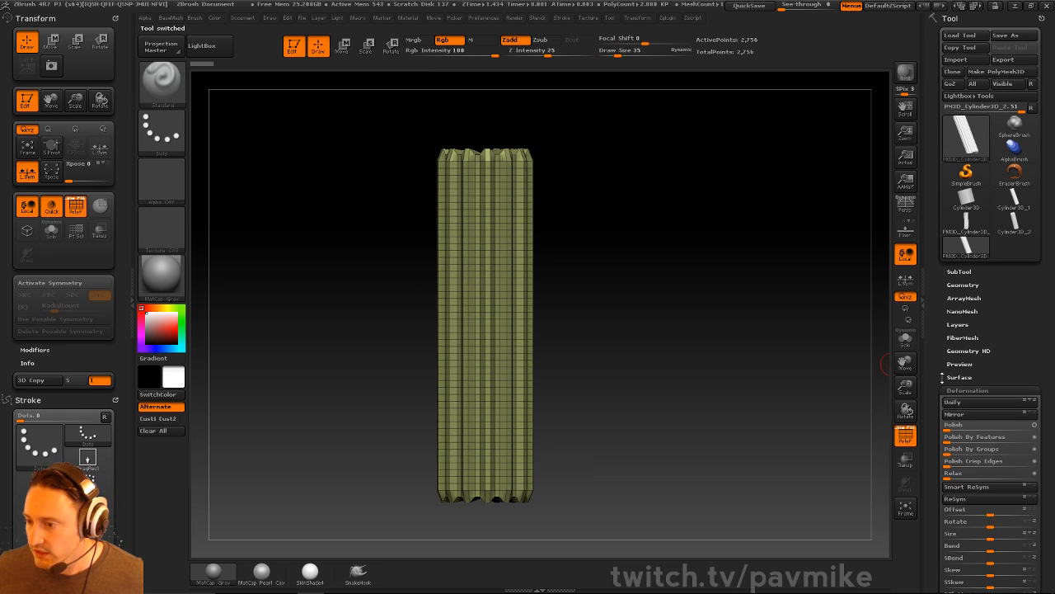
# - Twist the ridged cylinder around its long Y axis so the flutes spiral, redoing the twist with the correct axis
pyautogui.moveTo(968, 382); pyautogui.dragTo(947, 287)
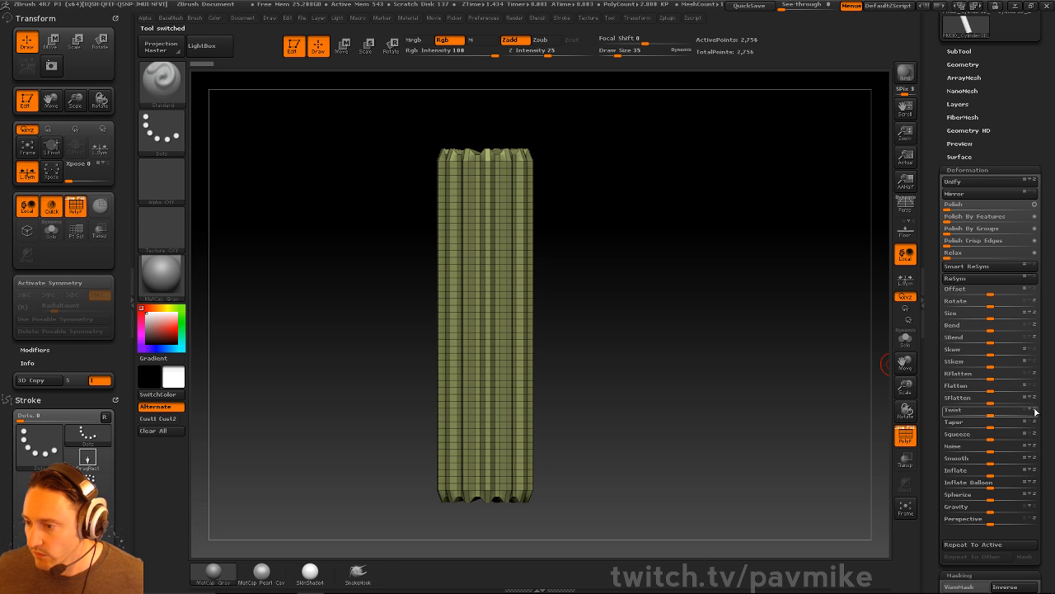
pyautogui.moveTo(995, 410)
pyautogui.mouseDown()
pyautogui.moveTo(1005, 412)
pyautogui.moveTo(998, 427)
pyautogui.moveTo(1003, 414)
pyautogui.mouseUp()
pyautogui.hotkey('ctrl', 'z')
pyautogui.doubleClick(923, 435)
pyautogui.doubleClick(1052, 429)
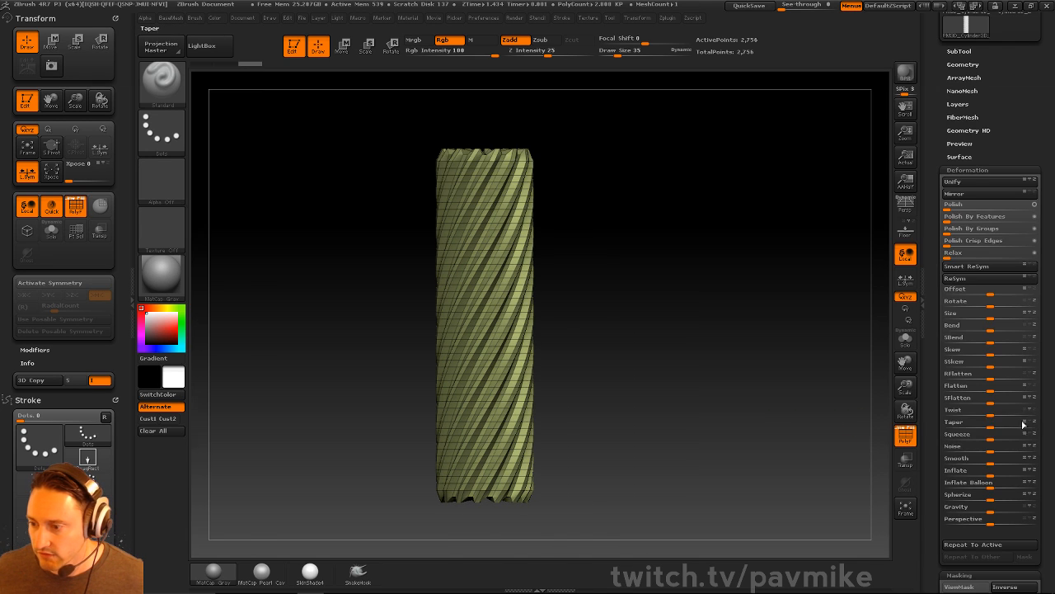
pyautogui.click(900, 441)
pyautogui.moveTo(718, 372)
pyautogui.mouseDown()
pyautogui.moveTo(779, 386)
pyautogui.moveTo(725, 386)
pyautogui.mouseUp()
pyautogui.hotkey('shift', 'f')
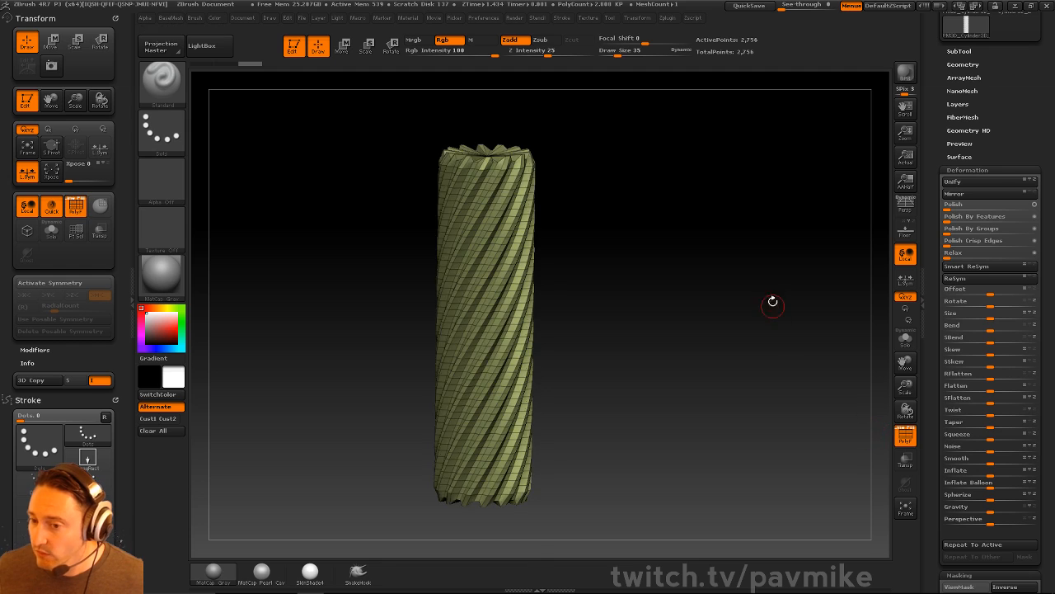
# - Group the twisted cylinder by normals, adjusting the maximum angle tolerance so each flute face gets its own polygroup
pyautogui.press('f')
pyautogui.click(968, 169)
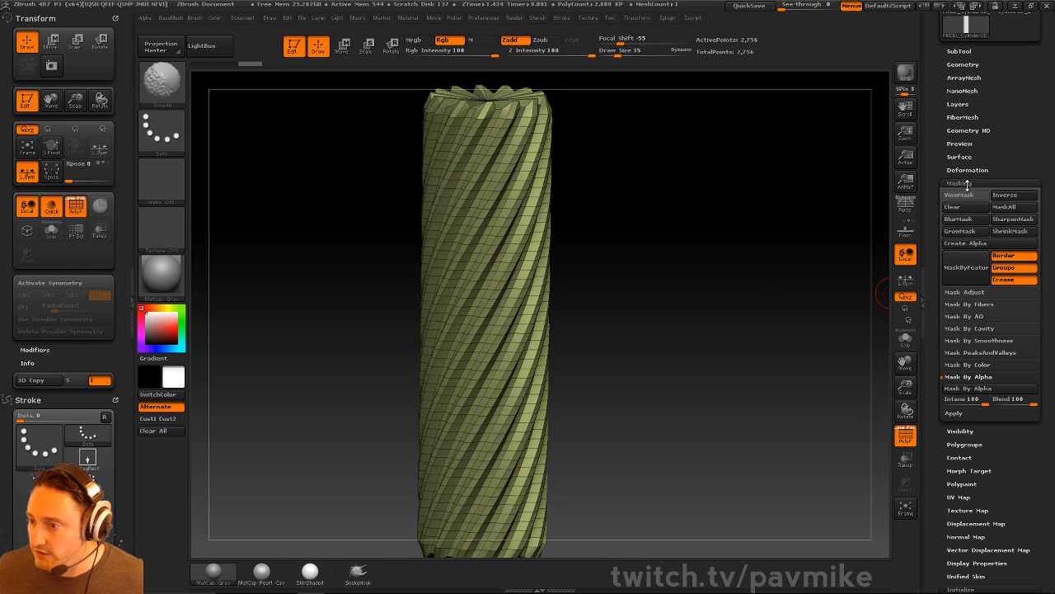
pyautogui.click(959, 183)
pyautogui.click(965, 210)
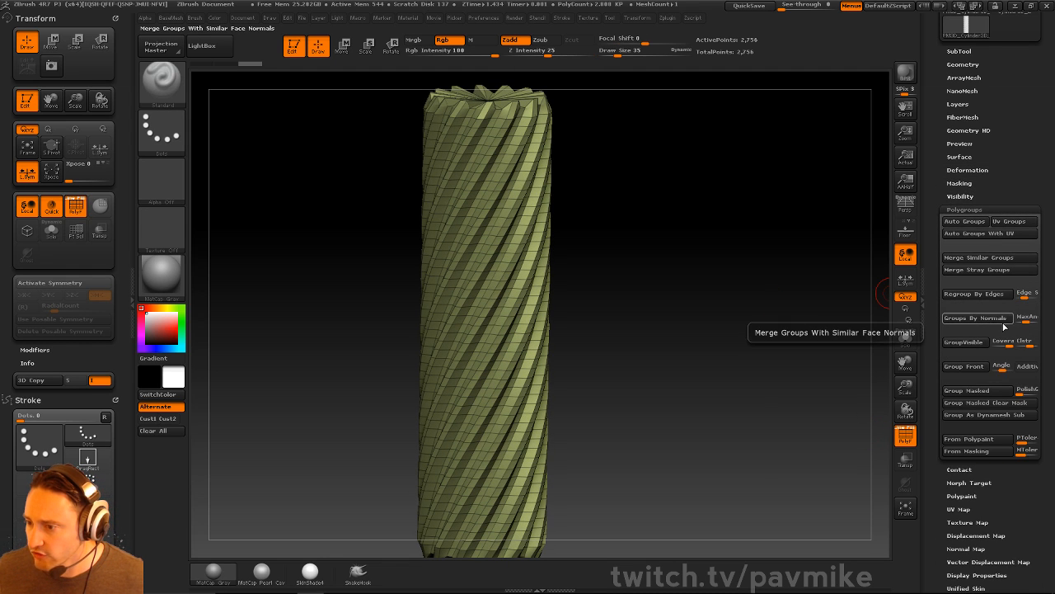
pyautogui.click(996, 319)
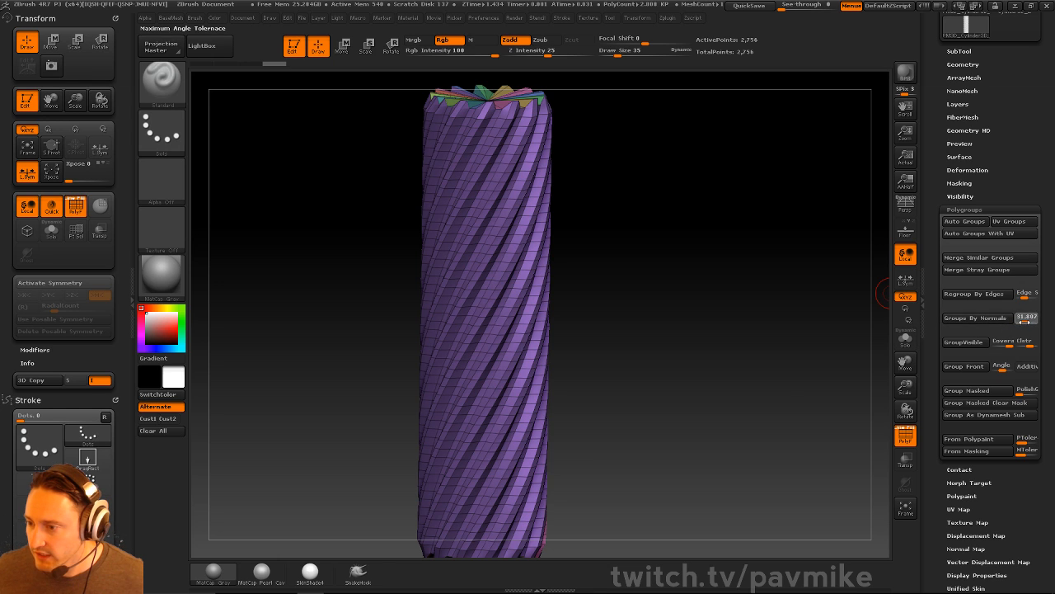
pyautogui.click(975, 317)
pyautogui.moveTo(857, 282)
pyautogui.mouseDown()
pyautogui.moveTo(801, 269)
pyautogui.moveTo(846, 276)
pyautogui.mouseUp()
pyautogui.moveTo(695, 276); pyautogui.dragTo(701, 324)
# - Crease the polygroup borders, turn on dynamic subdivision and hide the polyframe
pyautogui.press('space')
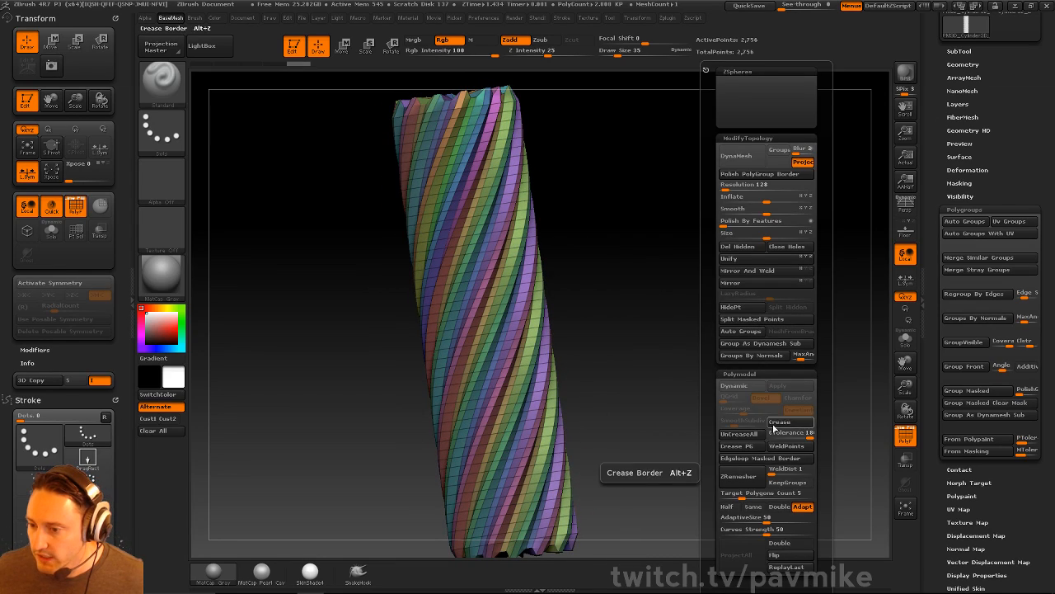
pyautogui.click(742, 446)
pyautogui.moveTo(624, 360); pyautogui.dragTo(781, 328)
pyautogui.hotkey('ctrl', 'd')
pyautogui.click(906, 443)
pyautogui.moveTo(787, 312); pyautogui.dragTo(851, 334)
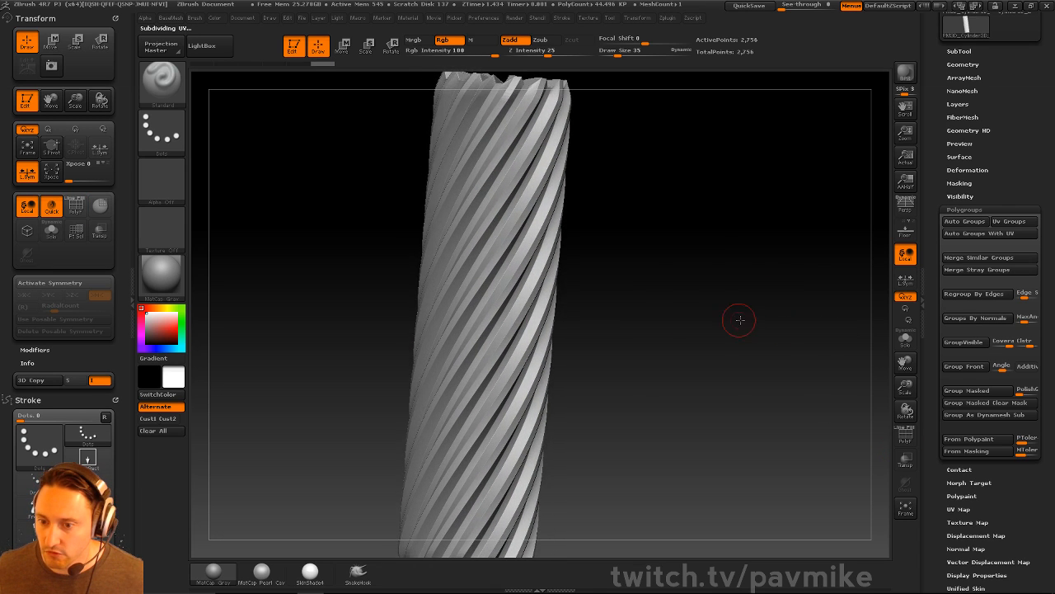
pyautogui.moveTo(741, 317); pyautogui.dragTo(747, 315)
# - Set the dynamic smooth subdivision to 4 and the crease level to 2 to soften the flute edges
pyautogui.click(963, 64)
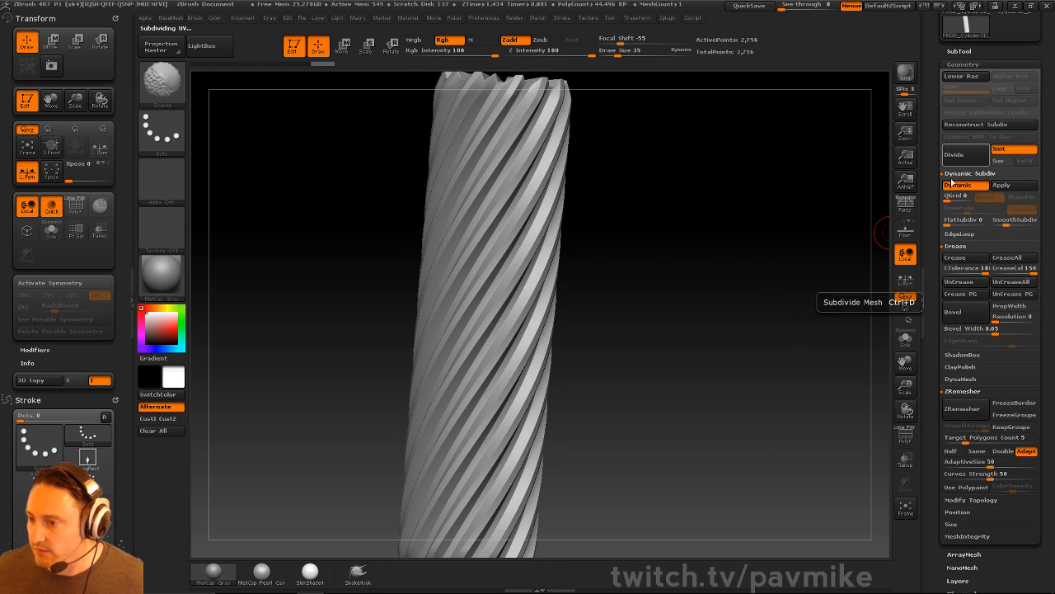
pyautogui.click(1015, 224)
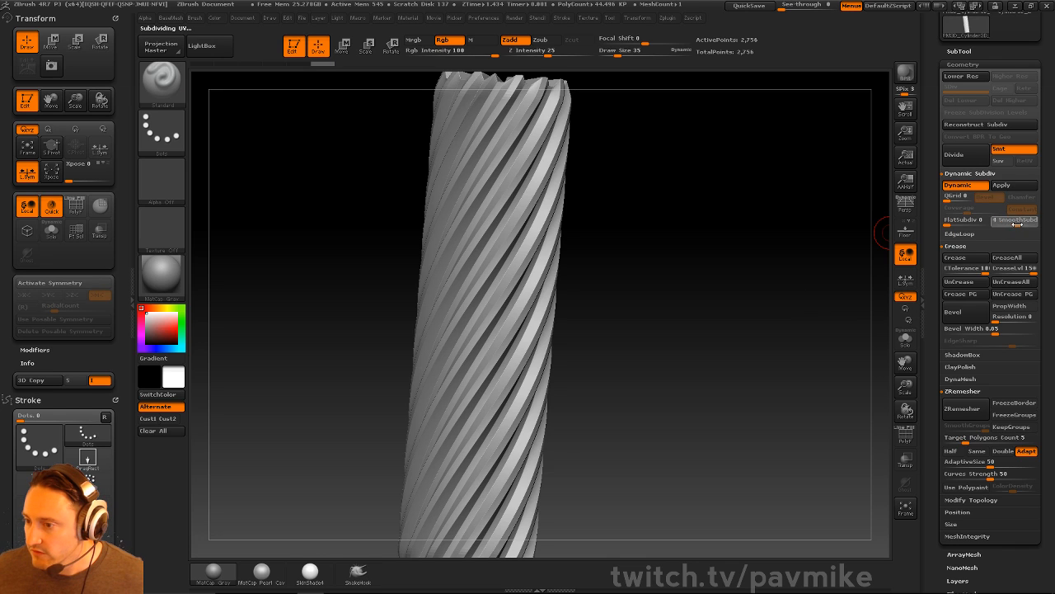
pyautogui.click(1006, 273)
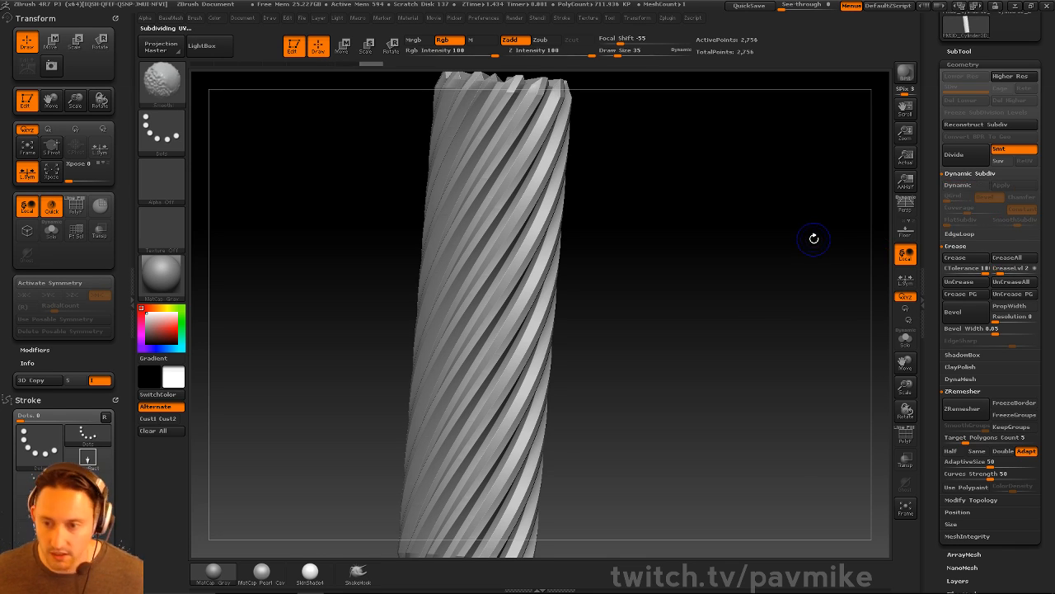
pyautogui.moveTo(773, 220); pyautogui.dragTo(658, 243)
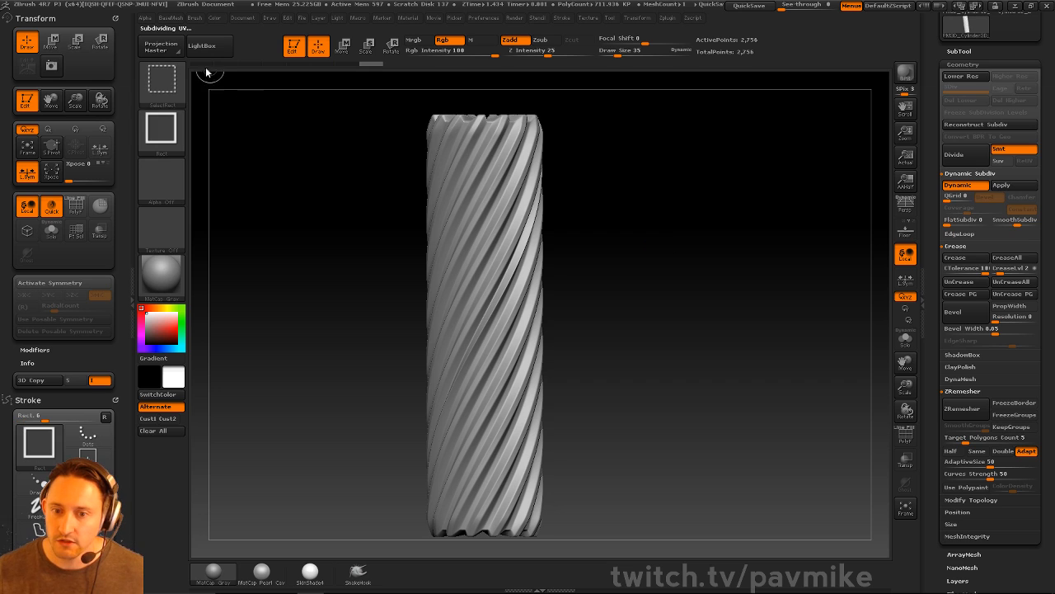
# - Clip the upper and lower ends of the twisted cylinder flat with straight ClipCurve cuts
pyautogui.keyDown('ctrl'); pyautogui.keyDown('shift'); pyautogui.click(175, 82); pyautogui.keyUp('shift'); pyautogui.keyUp('ctrl')
pyautogui.keyDown('ctrl'); pyautogui.keyDown('shift'); pyautogui.click(324, 141); pyautogui.keyUp('shift'); pyautogui.keyUp('ctrl')
pyautogui.moveTo(331, 136)
pyautogui.keyDown('ctrl'); pyautogui.keyDown('shift'); pyautogui.mouseDown()
pyautogui.moveTo(728, 106)
pyautogui.moveTo(748, 118)
pyautogui.moveTo(746, 135)
pyautogui.mouseUp(); pyautogui.keyUp('shift'); pyautogui.keyUp('ctrl')
pyautogui.keyDown('ctrl'); pyautogui.keyDown('shift'); pyautogui.moveTo(657, 519); pyautogui.dragTo(276, 518); pyautogui.keyUp('shift'); pyautogui.keyUp('ctrl')
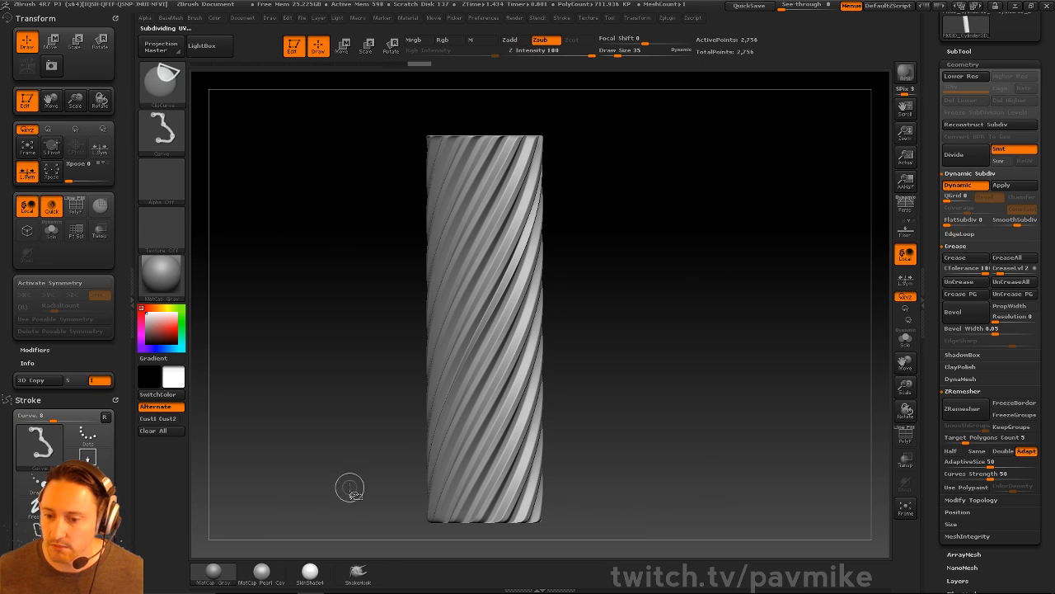
# - View the twisted cylinder end-on and create a new InsertMesh brush from it
pyautogui.moveTo(697, 173); pyautogui.dragTo(504, 227)
pyautogui.moveTo(548, 197)
pyautogui.mouseDown()
pyautogui.moveTo(684, 217)
pyautogui.moveTo(676, 198)
pyautogui.moveTo(689, 276)
pyautogui.moveTo(707, 306)
pyautogui.mouseUp()
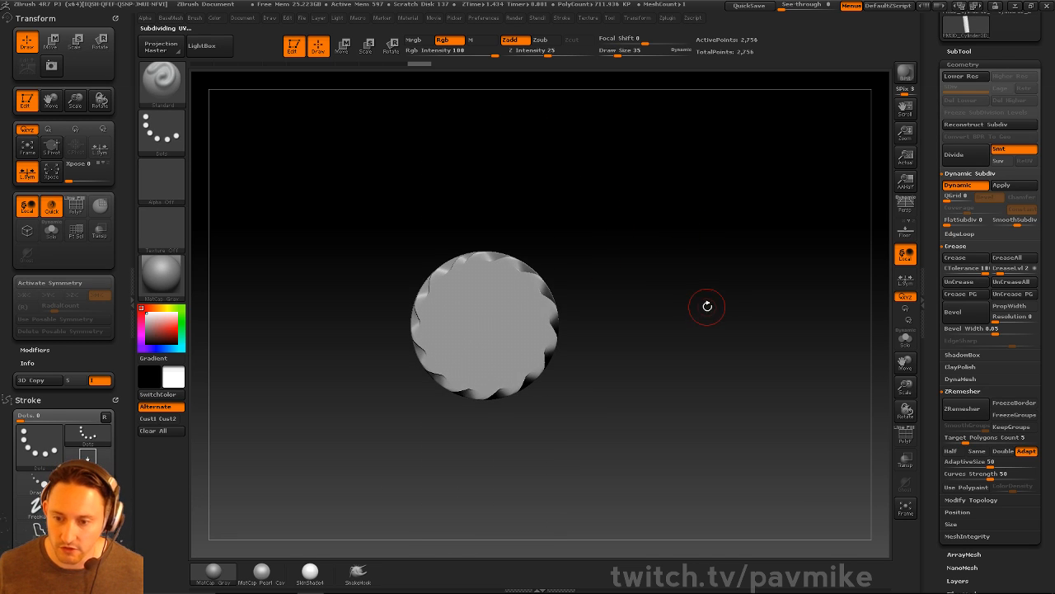
pyautogui.press('b')
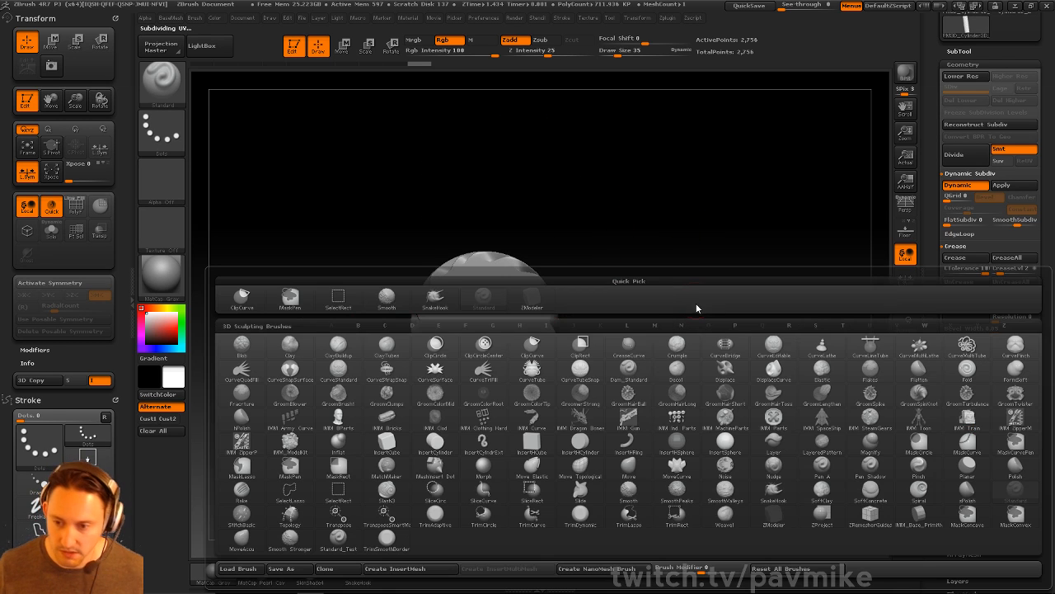
pyautogui.click(395, 568)
pyautogui.click(463, 197)
# - Switch to the plain Cylinder3D tool and convert it to a PolyMesh3D
pyautogui.scroll(5, 931, 114)
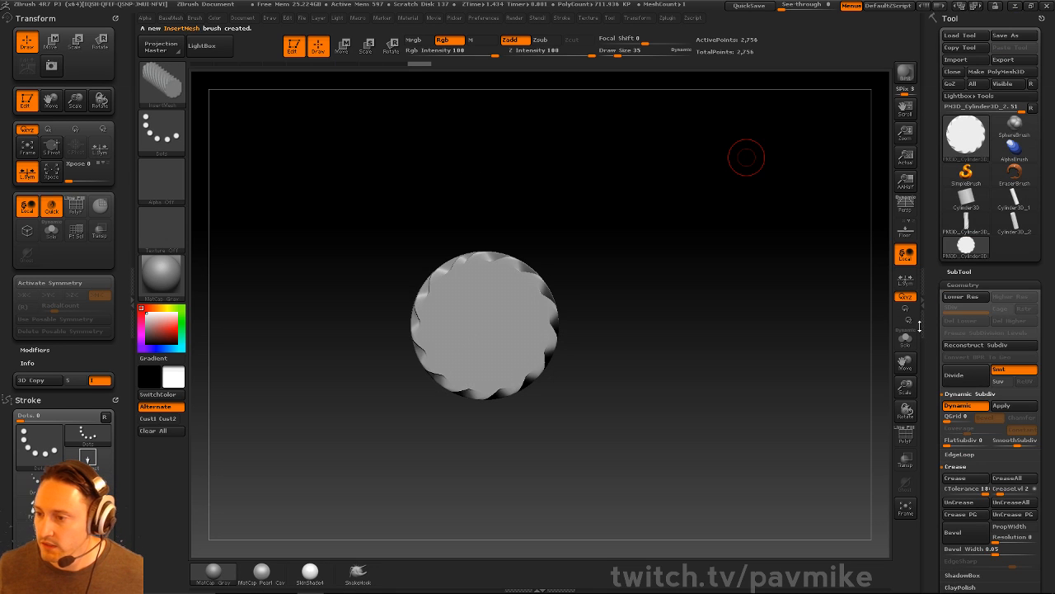
pyautogui.click(966, 202)
pyautogui.moveTo(805, 253); pyautogui.dragTo(768, 211)
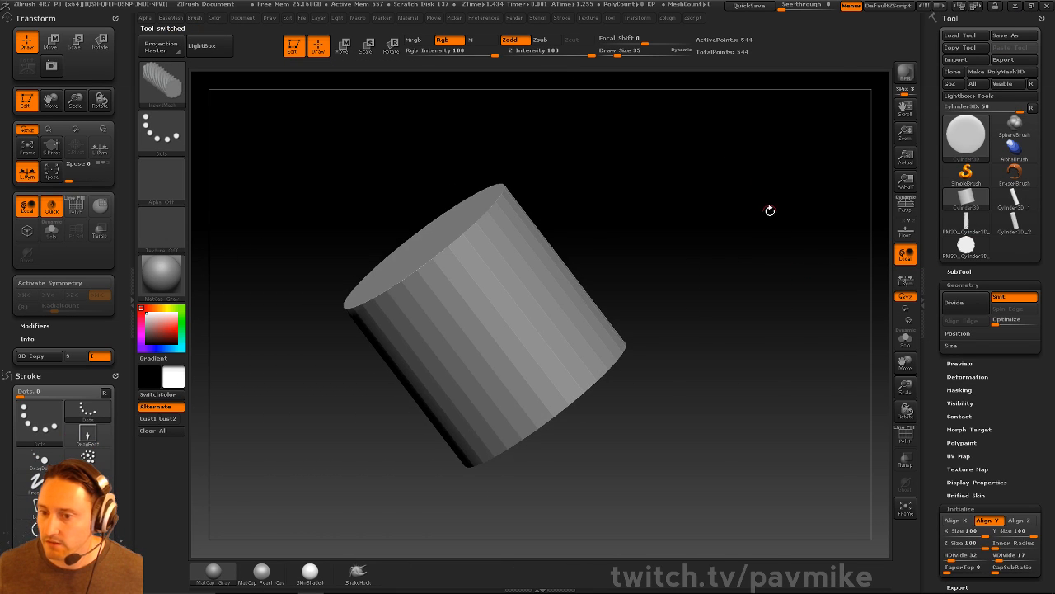
pyautogui.press('1')
pyautogui.click(981, 74)
# - Crease the plain cylinder's hard edges using a crease tolerance of 57
pyautogui.press('space')
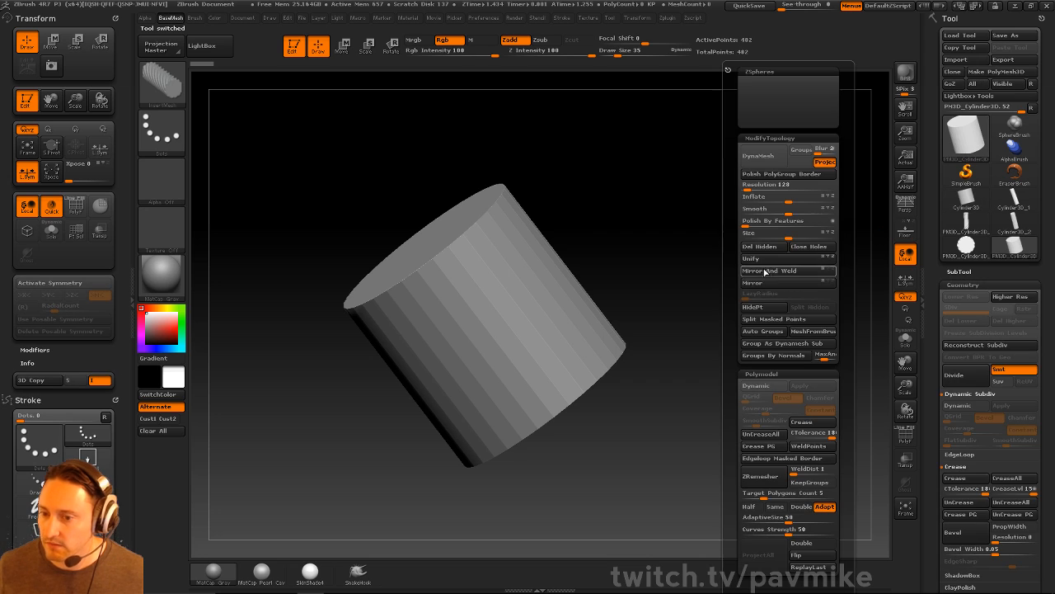
pyautogui.press('space')
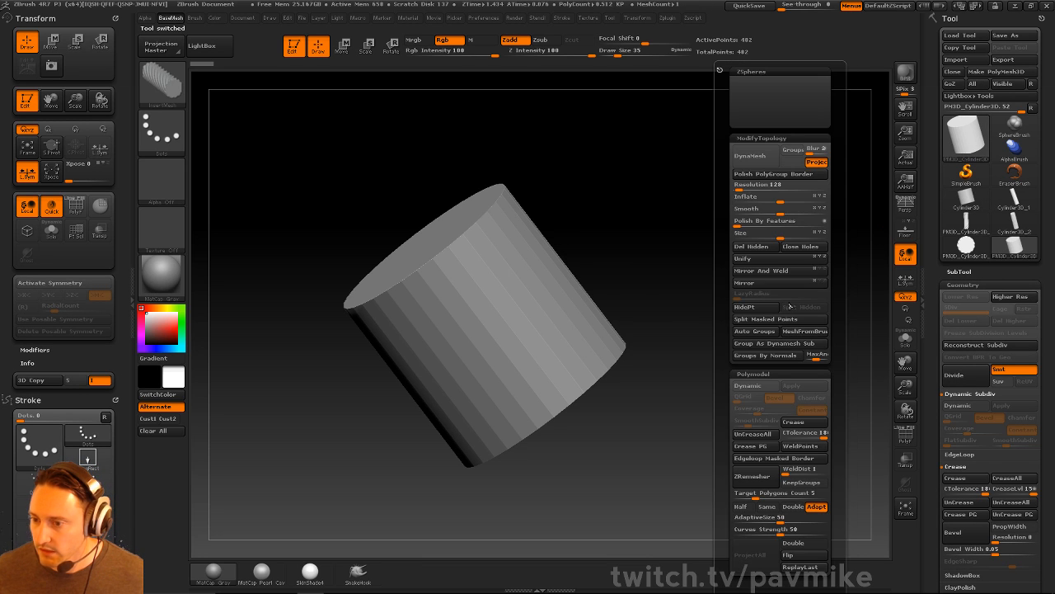
pyautogui.click(796, 433)
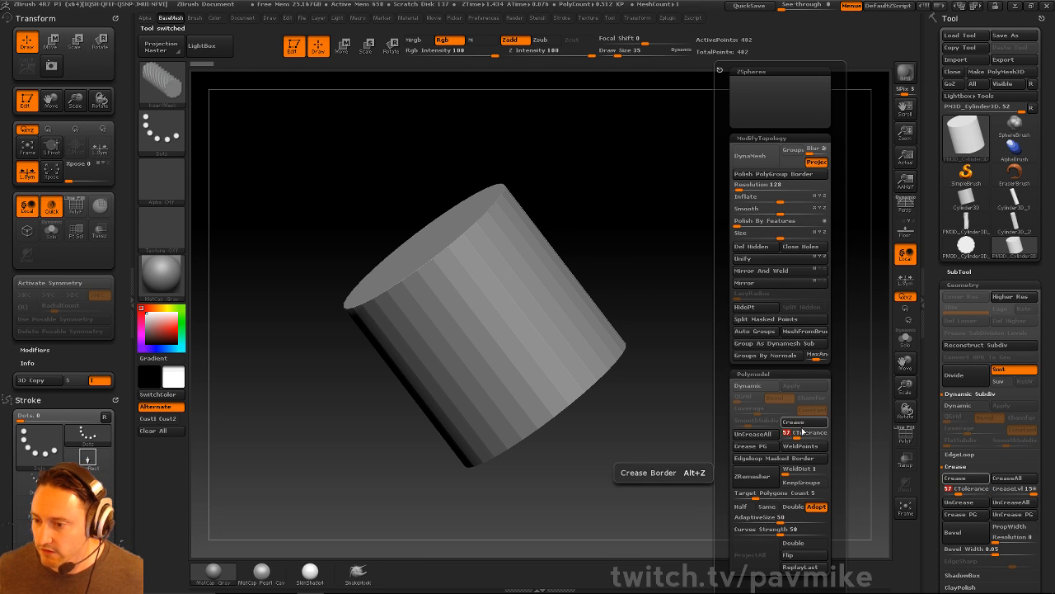
pyautogui.click(801, 423)
# - Turn on dynamic subdivision for the creased cylinder and apply it as real subdivision levels
pyautogui.click(759, 386)
pyautogui.keyDown('alt'); pyautogui.moveTo(709, 362); pyautogui.dragTo(709, 329); pyautogui.keyUp('alt')
pyautogui.press('space')
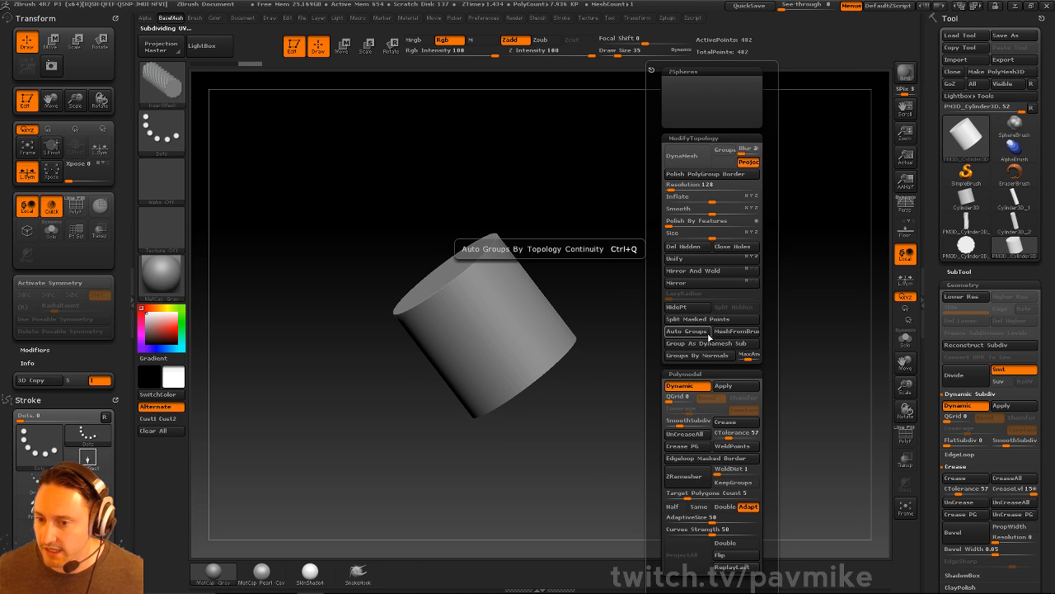
pyautogui.click(724, 386)
# - Stretch the cylinder along its axis into a long tube shape with a straight Transpose Move line
pyautogui.keyDown('shift'); pyautogui.moveTo(717, 379); pyautogui.dragTo(679, 354); pyautogui.keyUp('shift')
pyautogui.keyDown('alt'); pyautogui.moveTo(704, 314); pyautogui.dragTo(758, 369); pyautogui.keyUp('alt')
pyautogui.press('w')
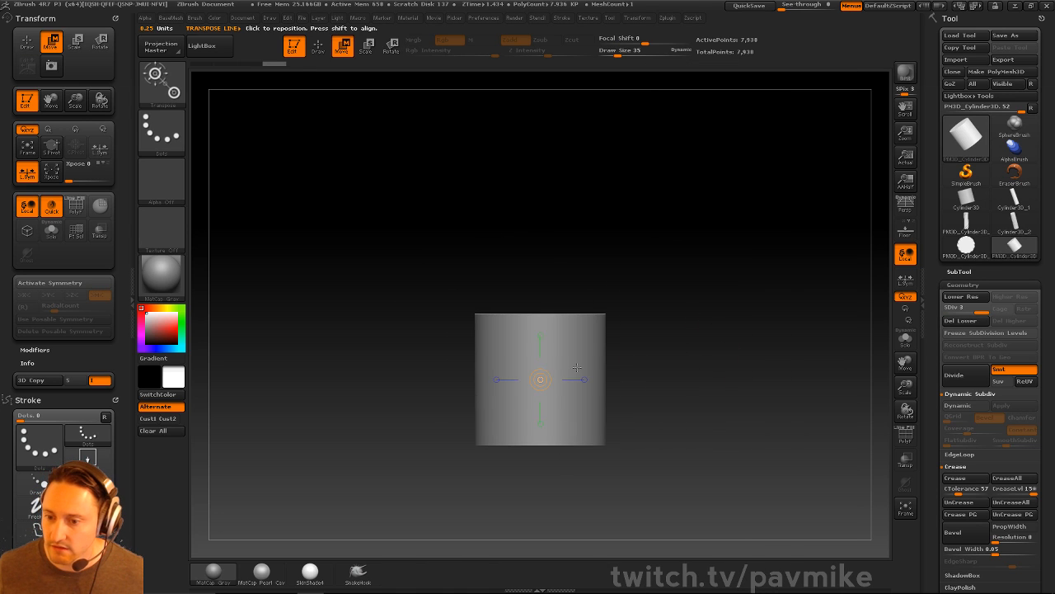
pyautogui.moveTo(571, 383)
pyautogui.keyDown('shift'); pyautogui.mouseDown()
pyautogui.moveTo(601, 238)
pyautogui.moveTo(572, 224)
pyautogui.moveTo(573, 3)
pyautogui.mouseUp(); pyautogui.keyUp('shift')
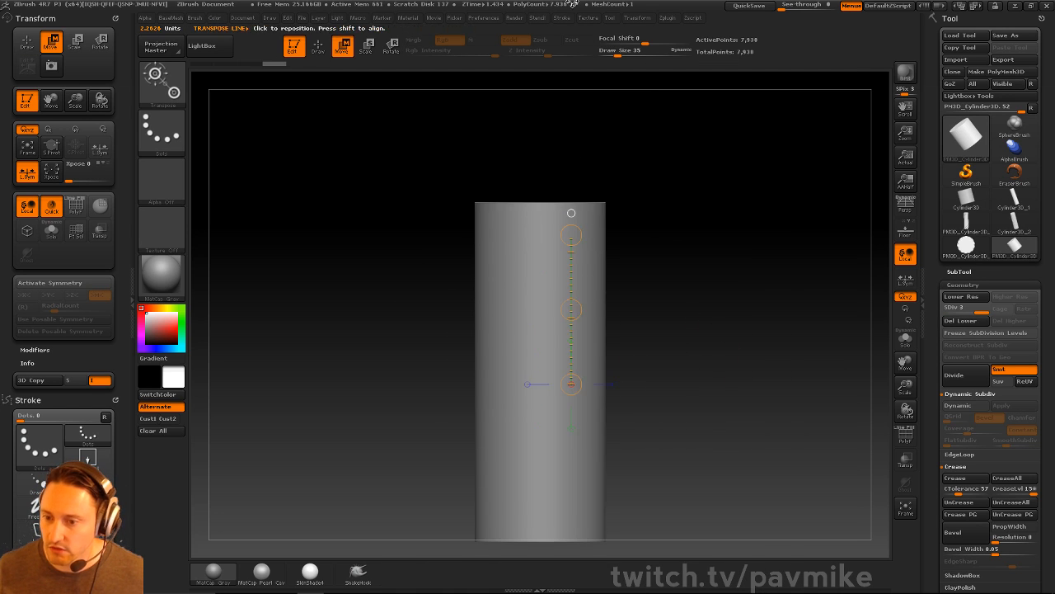
pyautogui.keyDown('shift'); pyautogui.moveTo(571, 227); pyautogui.dragTo(571, 181); pyautogui.keyUp('shift')
pyautogui.moveTo(709, 226)
pyautogui.mouseDown()
pyautogui.moveTo(732, 295)
pyautogui.moveTo(789, 259)
pyautogui.mouseUp()
# - Convert the stretched cylinder to a DynaMesh with Project off, without freezing its subdivision levels
pyautogui.press('q')
pyautogui.press('space')
pyautogui.click(825, 161)
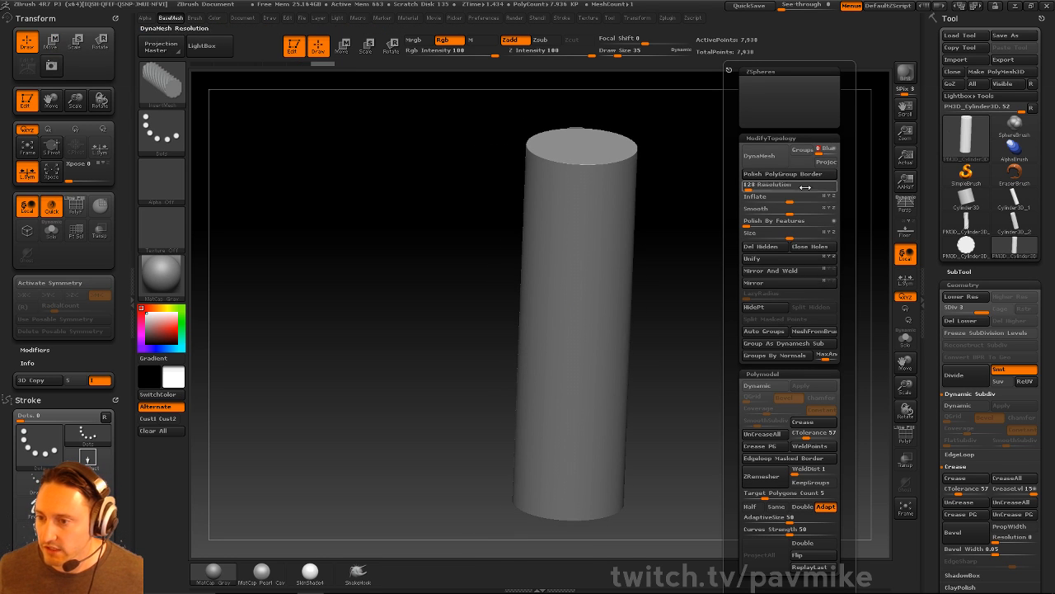
pyautogui.click(759, 155)
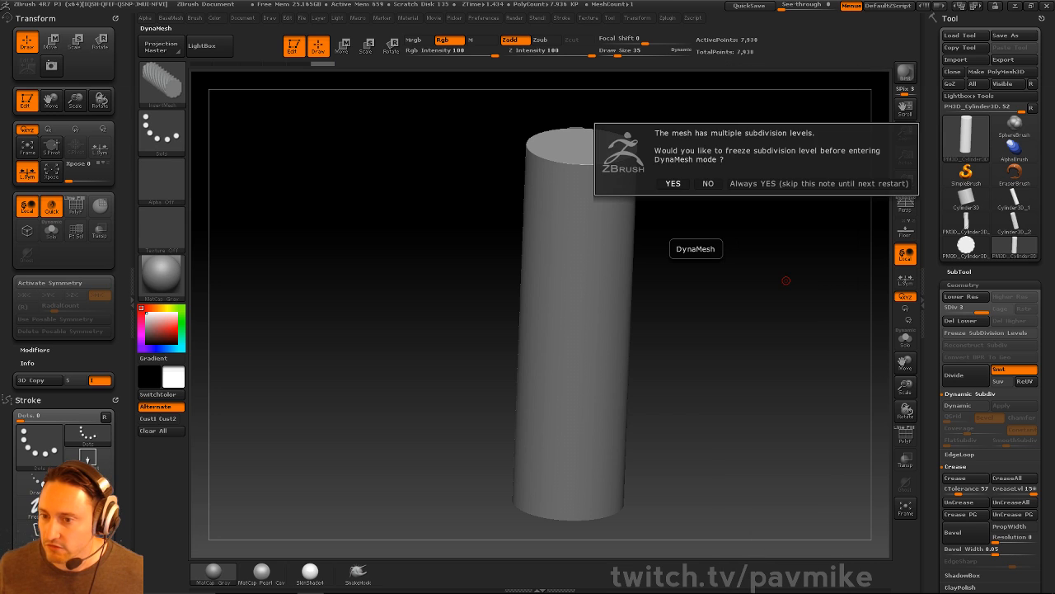
pyautogui.click(707, 183)
# - View the cylinder end-on with PolyFrame and X symmetry on, and insert the twisted fluted mesh at the centre of its end face
pyautogui.moveTo(758, 219)
pyautogui.mouseDown()
pyautogui.moveTo(768, 185)
pyautogui.moveTo(747, 259)
pyautogui.mouseUp()
pyautogui.press('b')
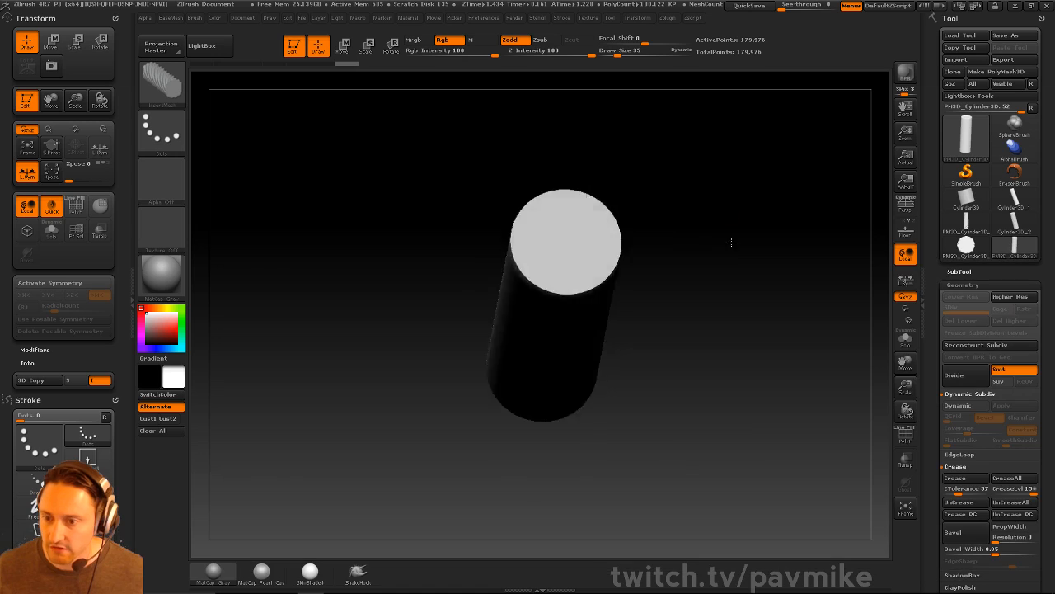
pyautogui.moveTo(731, 238); pyautogui.dragTo(735, 272)
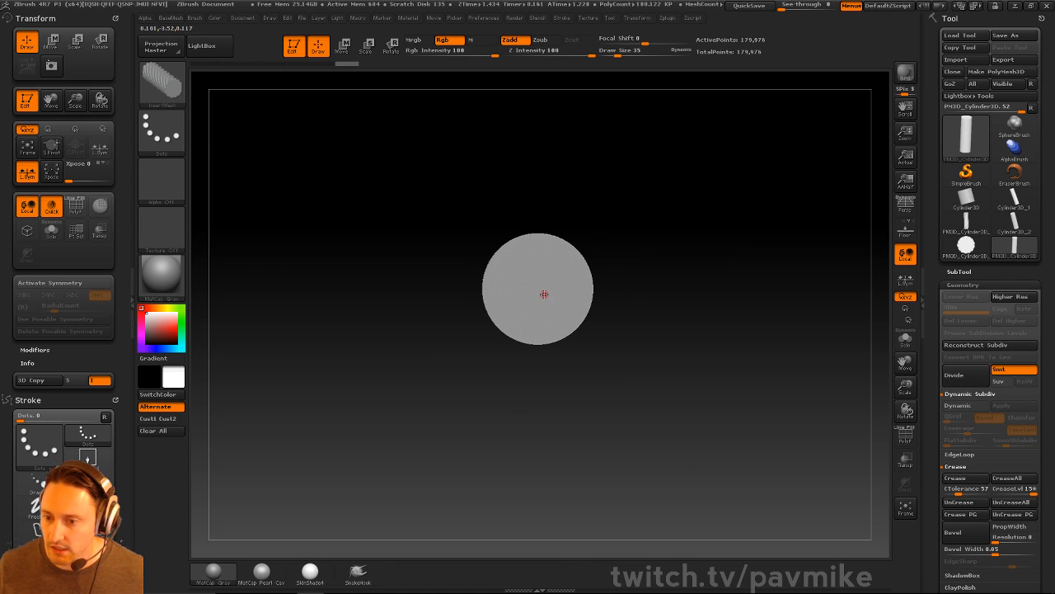
pyautogui.click(905, 439)
pyautogui.keyDown('alt'); pyautogui.moveTo(598, 279); pyautogui.dragTo(610, 307); pyautogui.keyUp('alt')
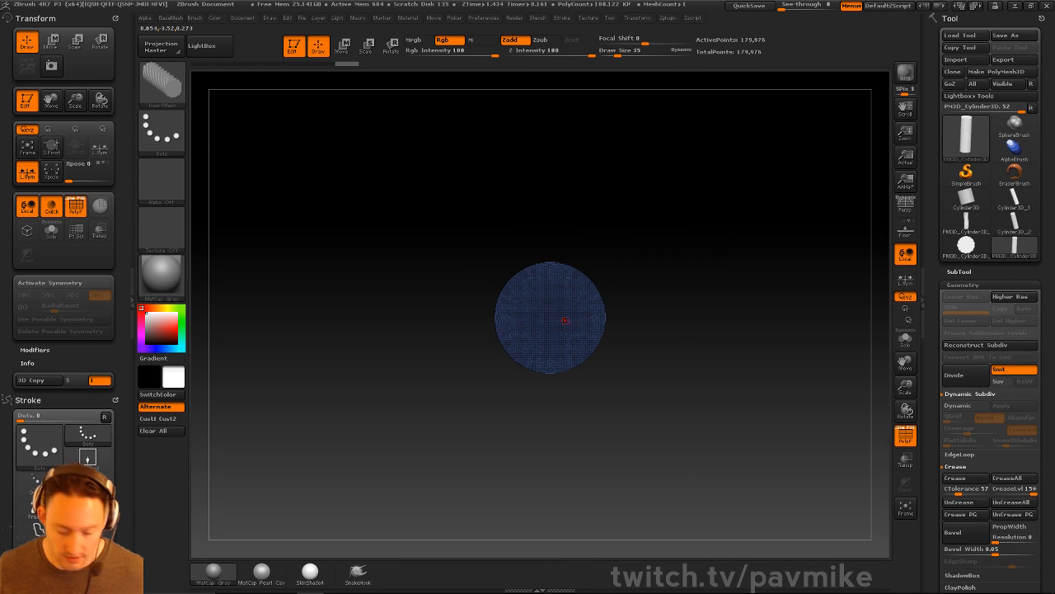
pyautogui.press('x')
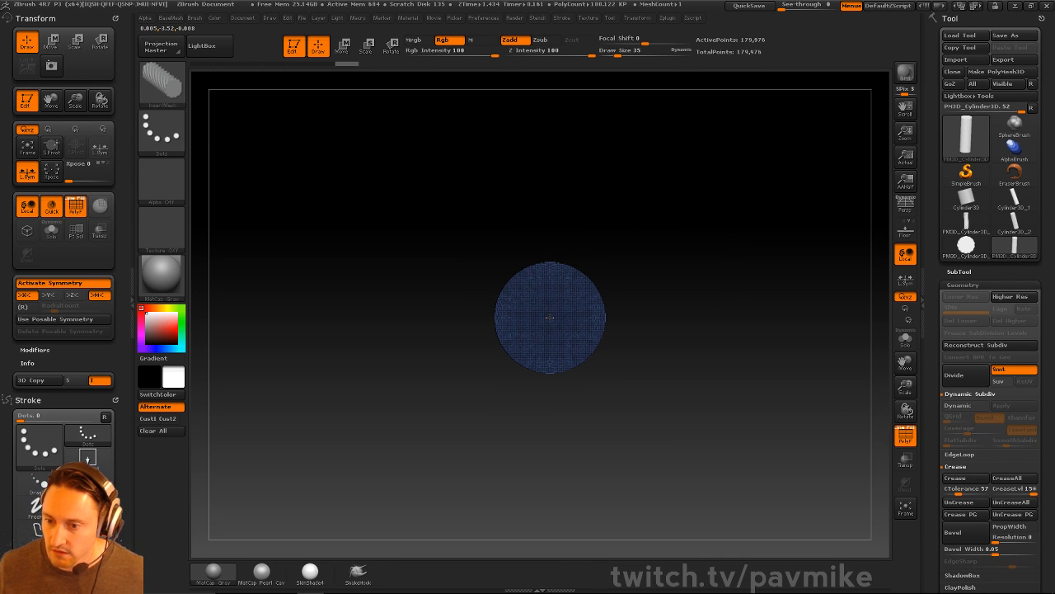
pyautogui.moveTo(548, 317); pyautogui.dragTo(660, 421)
# - Turn off symmetry and nudge the inserted fluted mesh with a Transpose Move line
pyautogui.press('w')
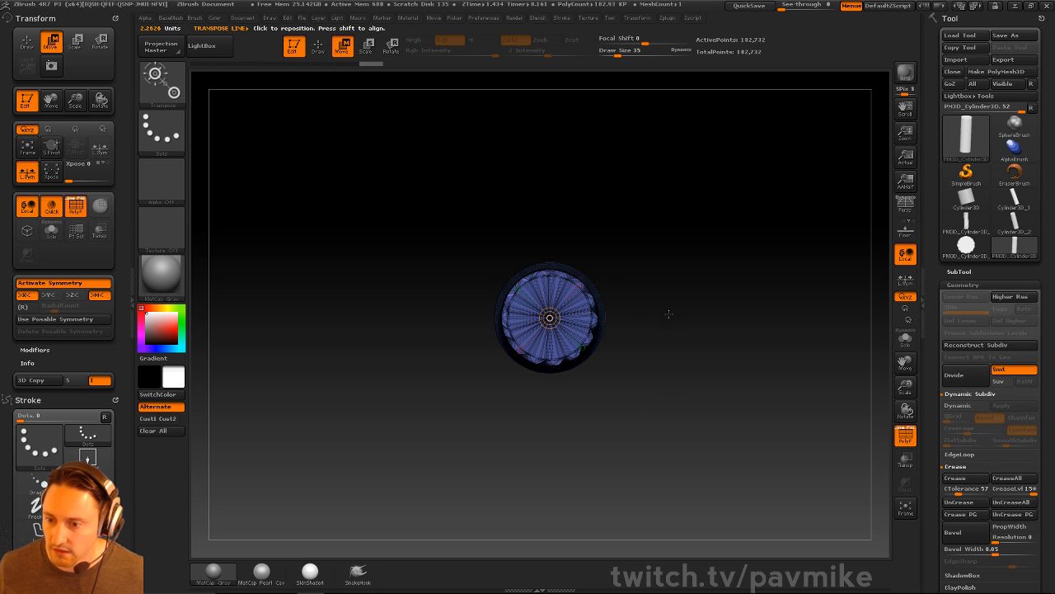
pyautogui.moveTo(570, 308); pyautogui.dragTo(723, 292)
pyautogui.press('x')
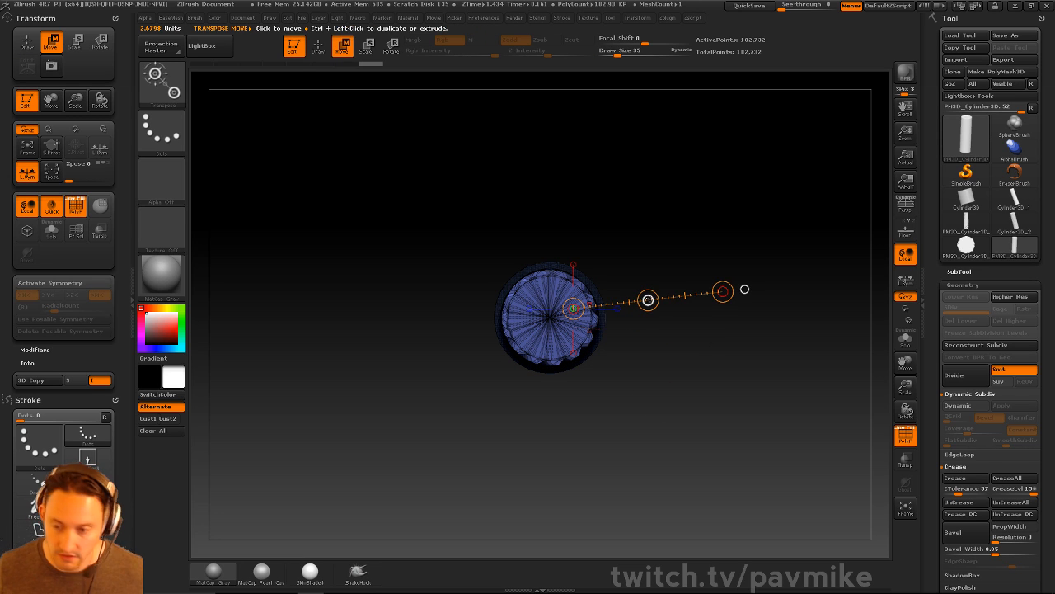
pyautogui.moveTo(648, 299); pyautogui.dragTo(649, 299)
pyautogui.moveTo(745, 341); pyautogui.dragTo(822, 302)
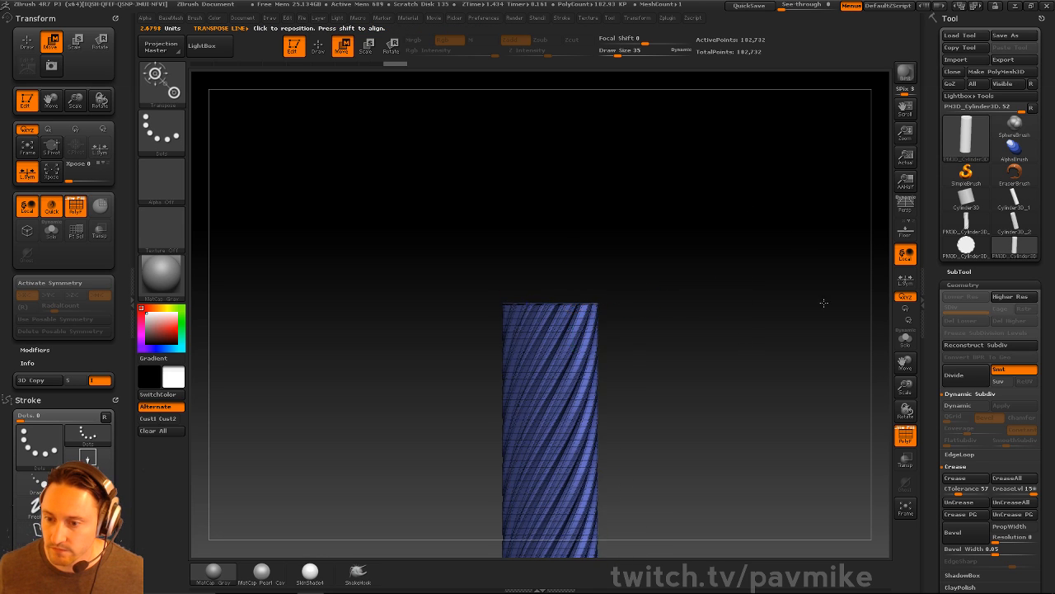
# - Move the inserted fluted mesh down the cylinder's axis so only a short section protrudes from the end
pyautogui.keyDown('alt'); pyautogui.moveTo(813, 350); pyautogui.dragTo(776, 222); pyautogui.keyUp('alt')
pyautogui.keyDown('shift'); pyautogui.moveTo(561, 227); pyautogui.dragTo(561, 404); pyautogui.keyUp('shift')
pyautogui.keyDown('shift'); pyautogui.moveTo(561, 315); pyautogui.dragTo(544, 512); pyautogui.keyUp('shift')
pyautogui.keyDown('alt'); pyautogui.moveTo(692, 329); pyautogui.dragTo(719, 434); pyautogui.keyUp('alt')
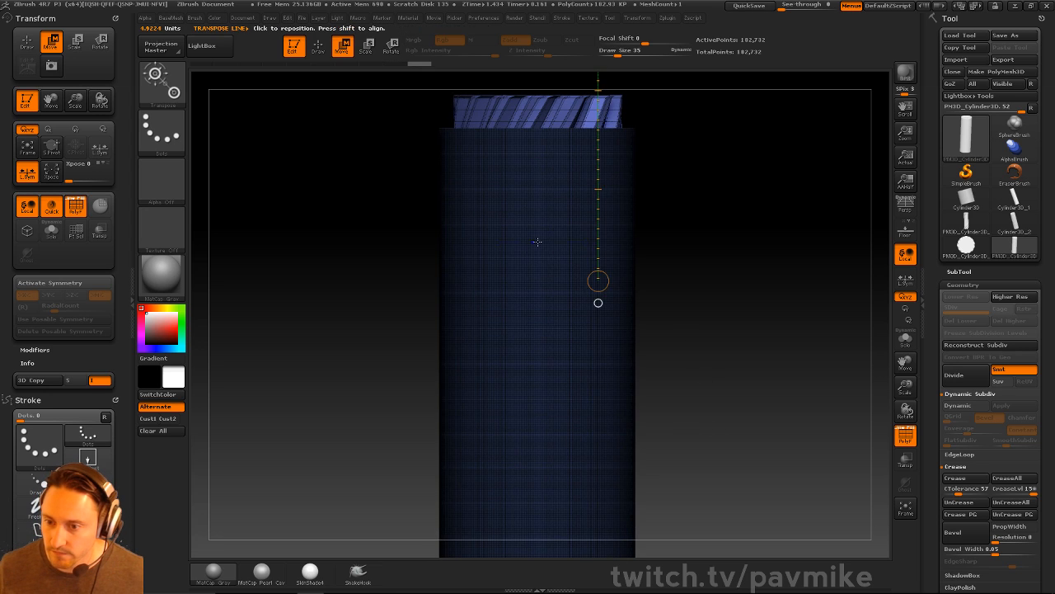
# - Shift the inserted fluted mesh sideways in the side views to centre it inside the cylinder
pyautogui.keyDown('shift'); pyautogui.moveTo(537, 240); pyautogui.dragTo(765, 240); pyautogui.keyUp('shift')
pyautogui.keyDown('alt'); pyautogui.moveTo(784, 182); pyautogui.dragTo(775, 358); pyautogui.keyUp('alt')
pyautogui.moveTo(642, 416); pyautogui.dragTo(643, 409)
pyautogui.keyDown('shift'); pyautogui.moveTo(742, 354); pyautogui.dragTo(677, 346); pyautogui.keyUp('shift')
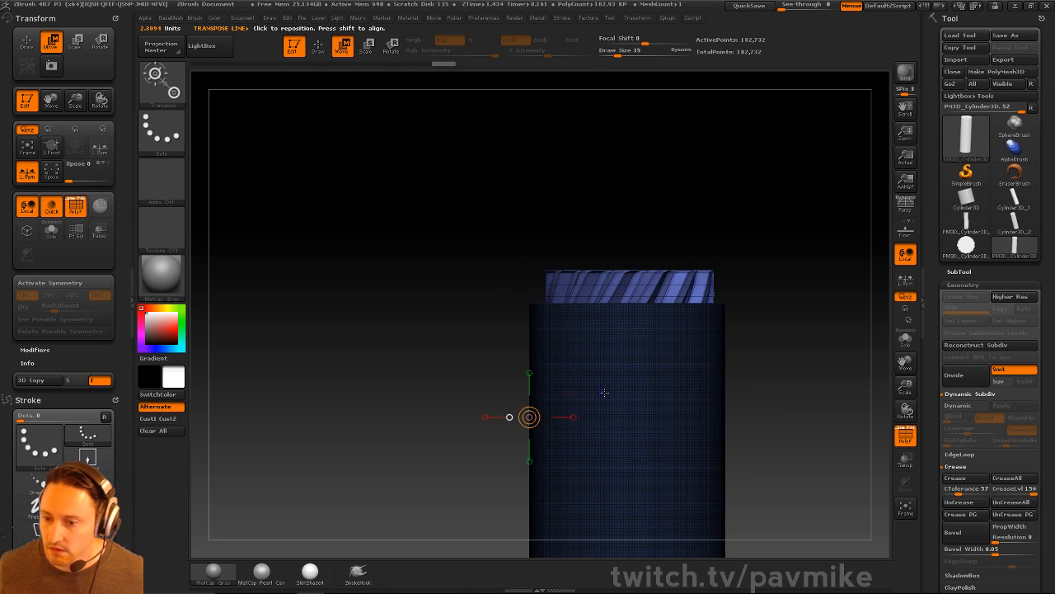
pyautogui.keyDown('shift'); pyautogui.moveTo(609, 393); pyautogui.dragTo(817, 393); pyautogui.keyUp('shift')
pyautogui.moveTo(714, 393); pyautogui.dragTo(710, 392)
pyautogui.press('q')
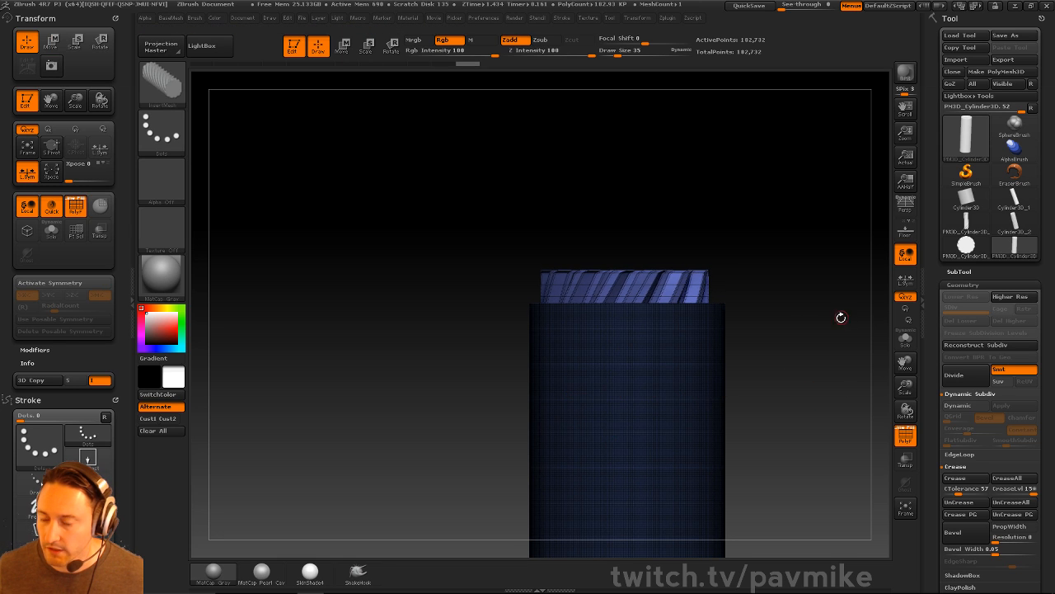
# - Mark the inserted fluted mesh as a DynaMesh subtraction group
pyautogui.moveTo(841, 313)
pyautogui.mouseDown()
pyautogui.moveTo(824, 337)
pyautogui.moveTo(761, 283)
pyautogui.moveTo(760, 324)
pyautogui.moveTo(757, 288)
pyautogui.mouseUp()
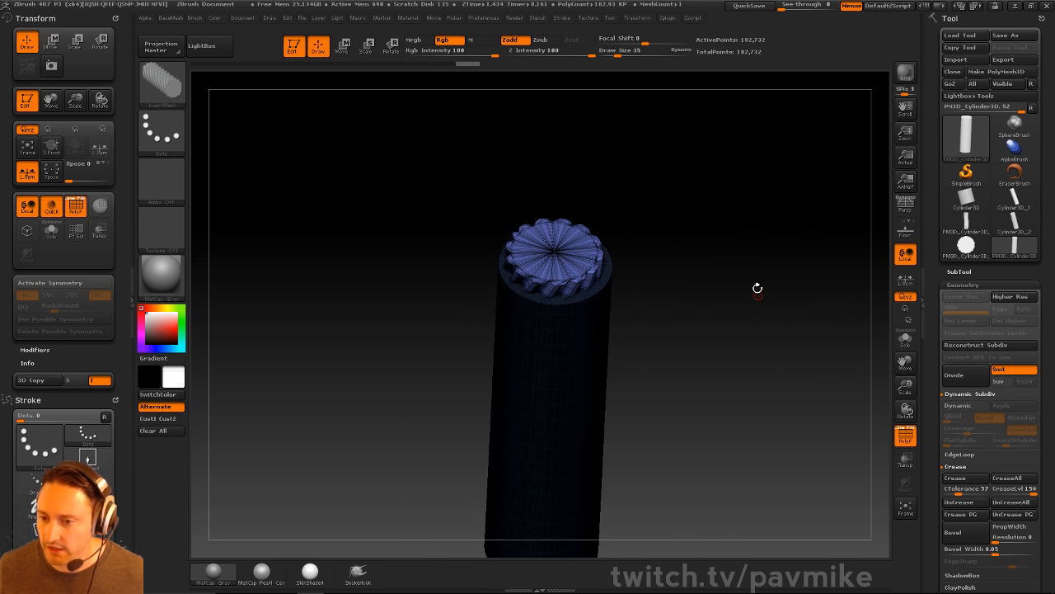
pyautogui.moveTo(737, 204)
pyautogui.mouseDown()
pyautogui.moveTo(772, 313)
pyautogui.moveTo(780, 308)
pyautogui.mouseUp()
pyautogui.press(']')
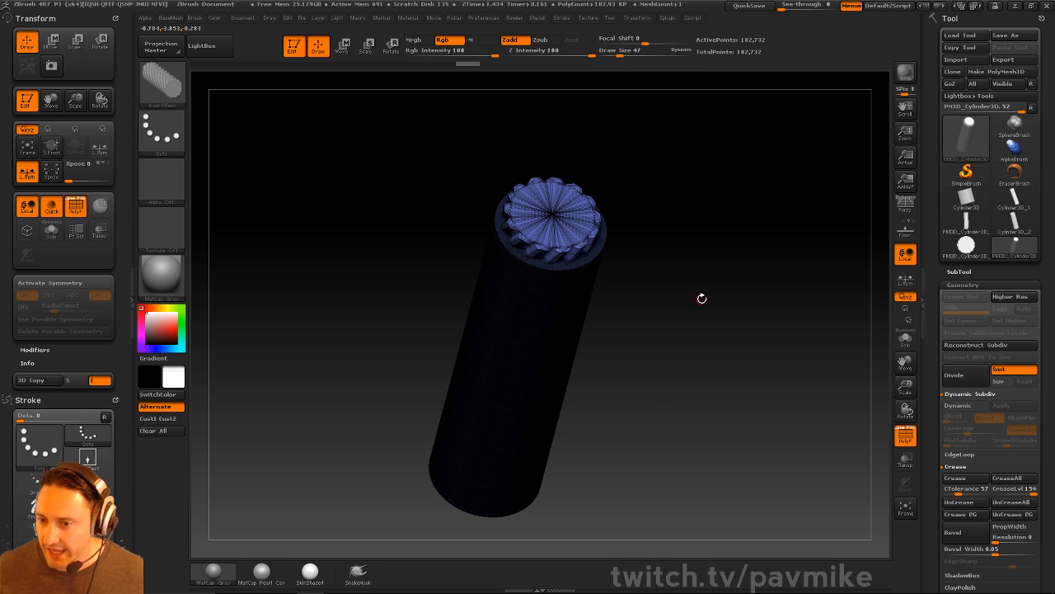
pyautogui.press('space')
pyautogui.moveTo(933, 470); pyautogui.dragTo(933, 244)
pyautogui.click(964, 277)
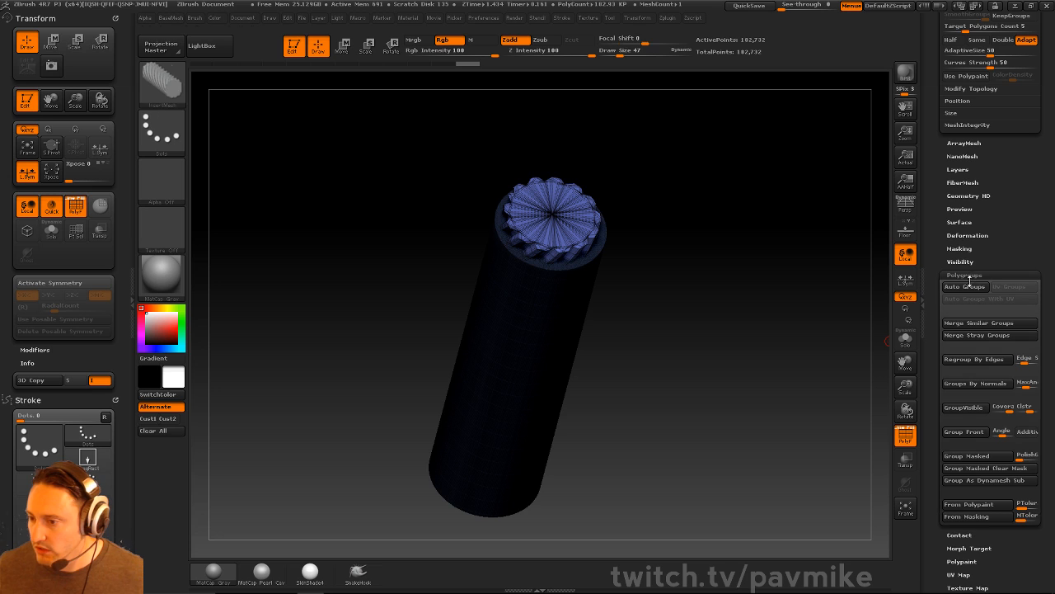
pyautogui.click(977, 482)
# - Clear the mask and remesh with DynaMesh to cut the twisted fluted bore, turning PolyFrame off
pyautogui.keyDown('ctrl'); pyautogui.moveTo(791, 341); pyautogui.dragTo(783, 319); pyautogui.keyUp('ctrl')
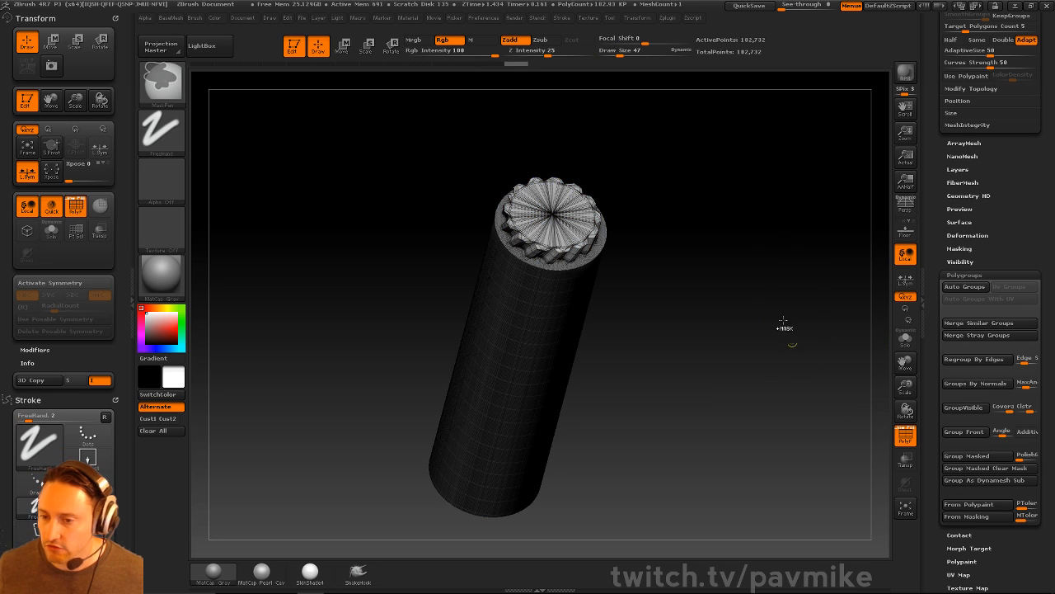
pyautogui.keyDown('ctrl'); pyautogui.moveTo(818, 353); pyautogui.dragTo(784, 269); pyautogui.keyUp('ctrl')
pyautogui.click(905, 435)
pyautogui.moveTo(816, 309)
pyautogui.mouseDown()
pyautogui.moveTo(790, 372)
pyautogui.moveTo(813, 306)
pyautogui.moveTo(835, 318)
pyautogui.moveTo(798, 314)
pyautogui.moveTo(803, 305)
pyautogui.mouseUp()
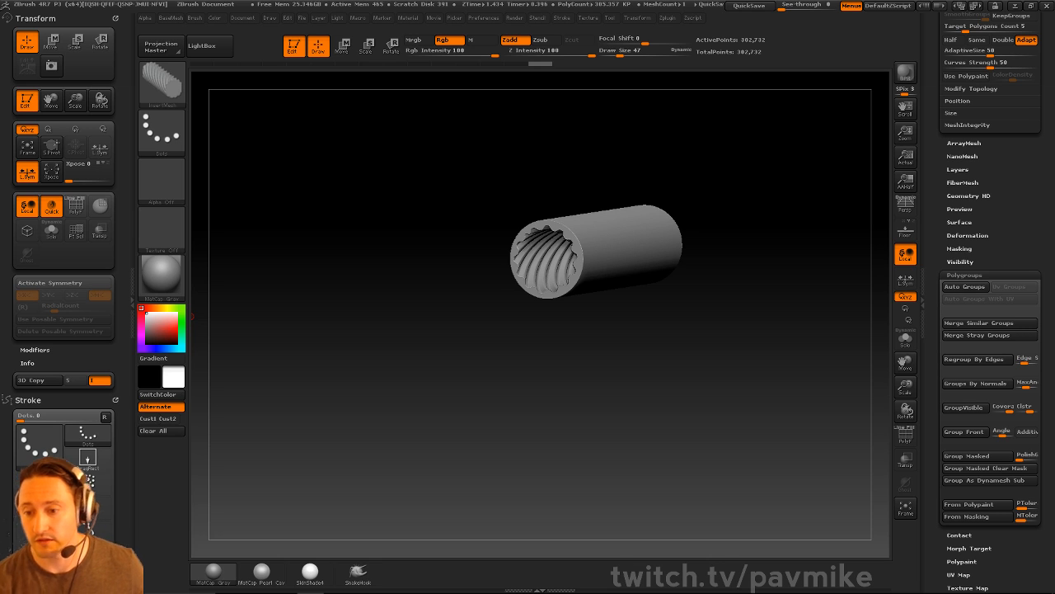
# - Select the Standard brush and inspect the twisted fluted bore from several angles
pyautogui.moveTo(745, 119)
pyautogui.mouseDown()
pyautogui.moveTo(782, 141)
pyautogui.moveTo(773, 144)
pyautogui.mouseUp()
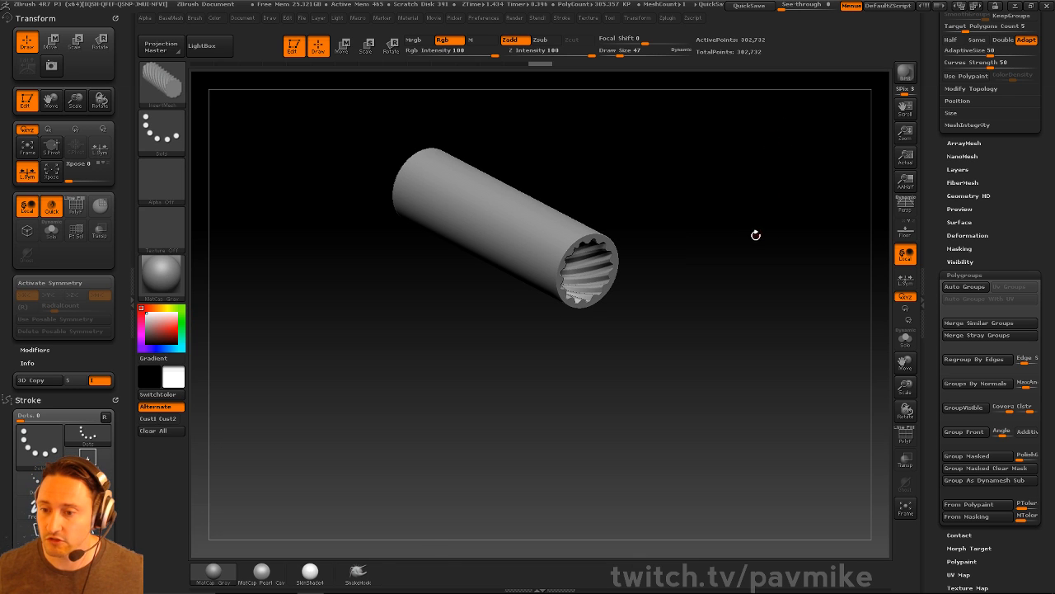
pyautogui.press('b')
pyautogui.press('s')
pyautogui.press('t')
pyautogui.moveTo(767, 227); pyautogui.dragTo(789, 215)
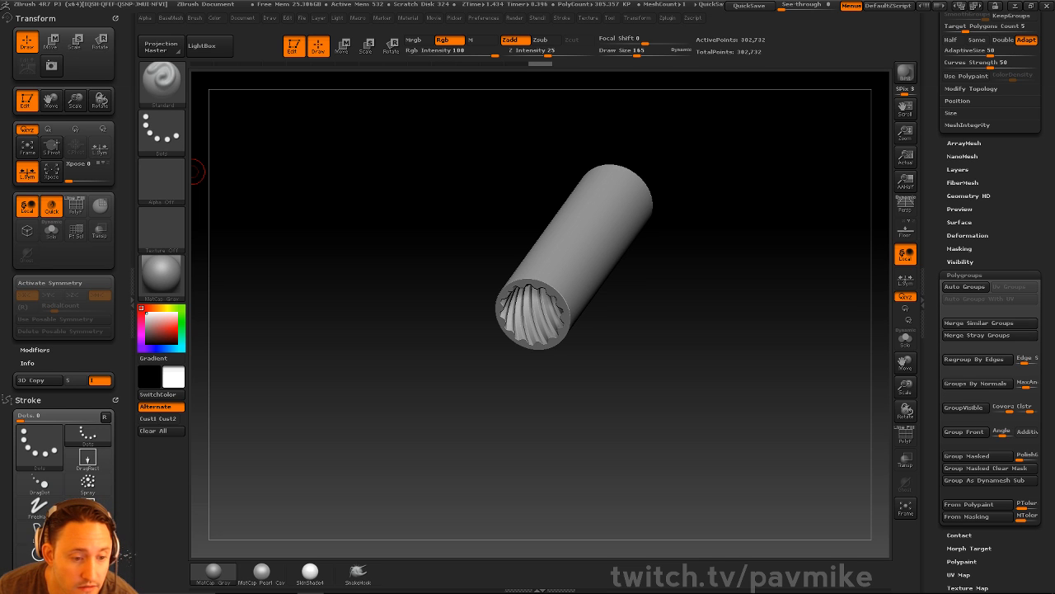
pyautogui.moveTo(735, 263); pyautogui.dragTo(765, 213)
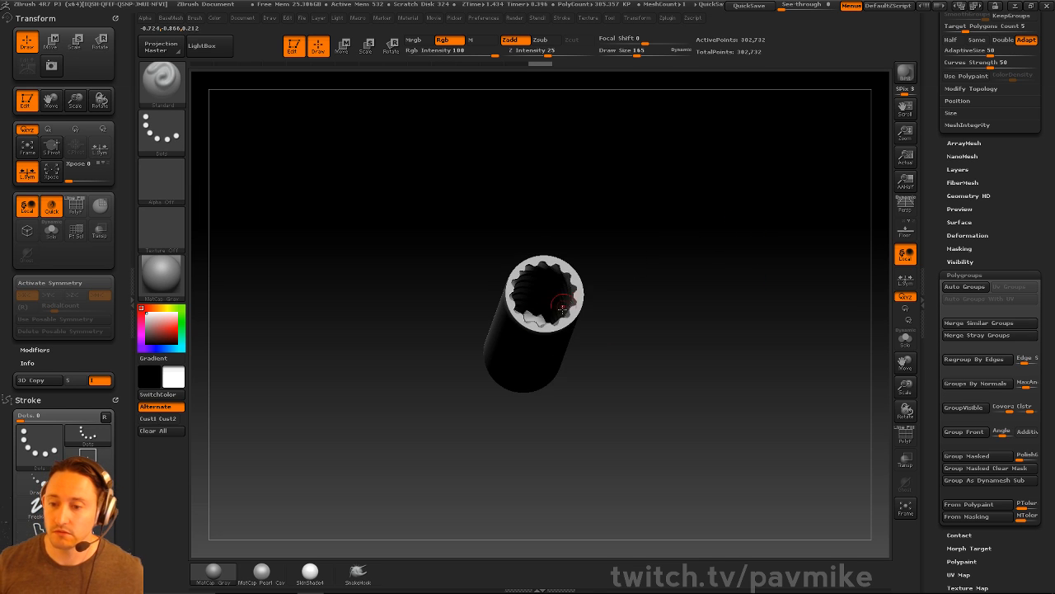
pyautogui.moveTo(663, 232); pyautogui.dragTo(659, 278)
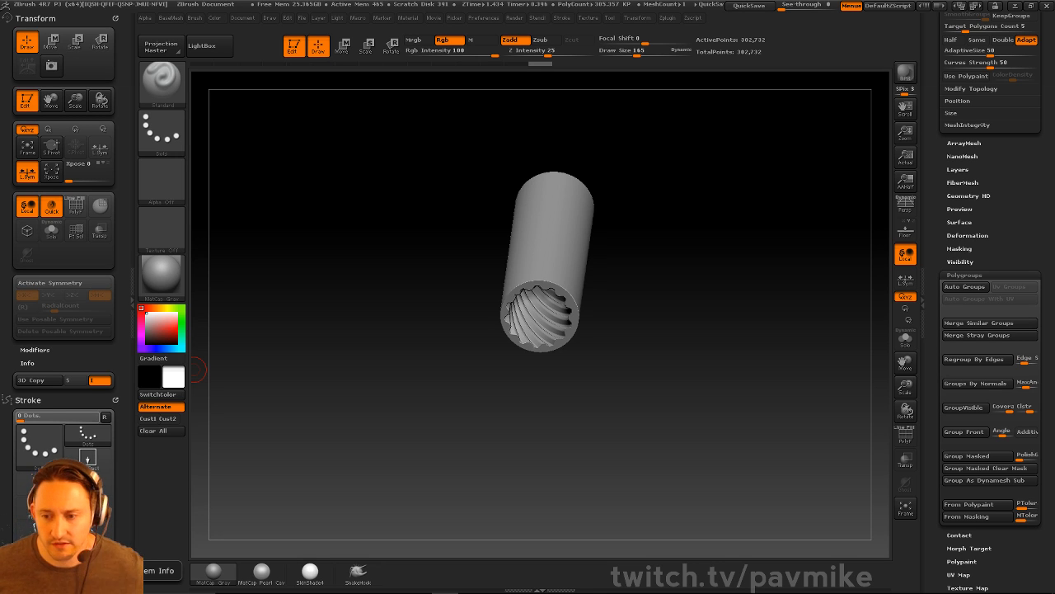
# - Select the TrimDynamic brush and frame the fluted opening up close
pyautogui.moveTo(799, 267)
pyautogui.mouseDown()
pyautogui.moveTo(753, 306)
pyautogui.moveTo(766, 242)
pyautogui.moveTo(746, 266)
pyautogui.moveTo(701, 238)
pyautogui.moveTo(659, 280)
pyautogui.mouseUp()
pyautogui.press('b')
pyautogui.press('t')
pyautogui.press('d')
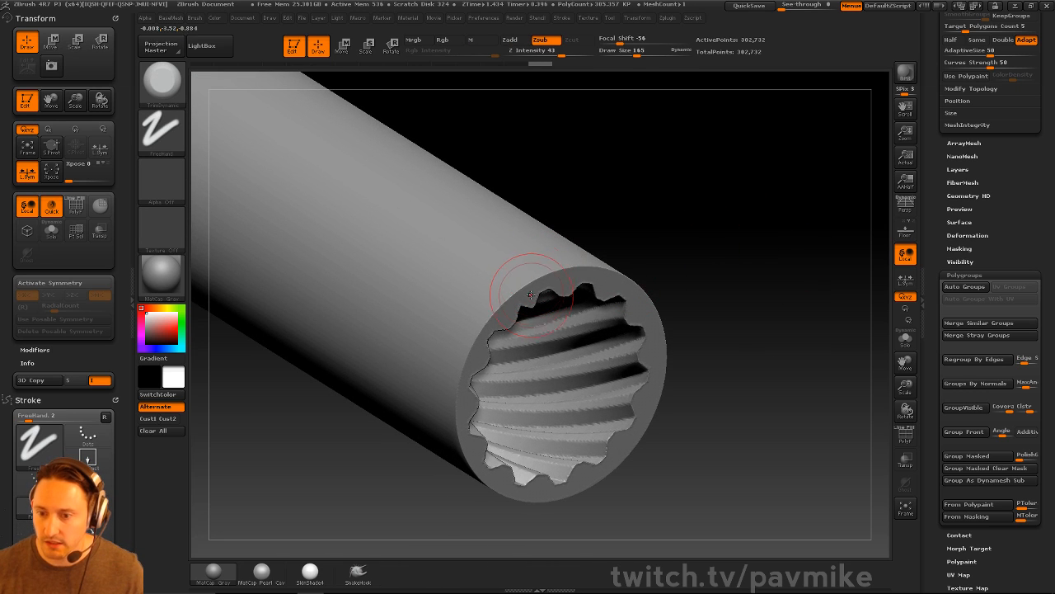
# - Try to bevel the outer rim of the fluted opening with freehand TrimDynamic strokes
pyautogui.moveTo(526, 292)
pyautogui.mouseDown()
pyautogui.moveTo(493, 318)
pyautogui.moveTo(461, 439)
pyautogui.mouseUp()
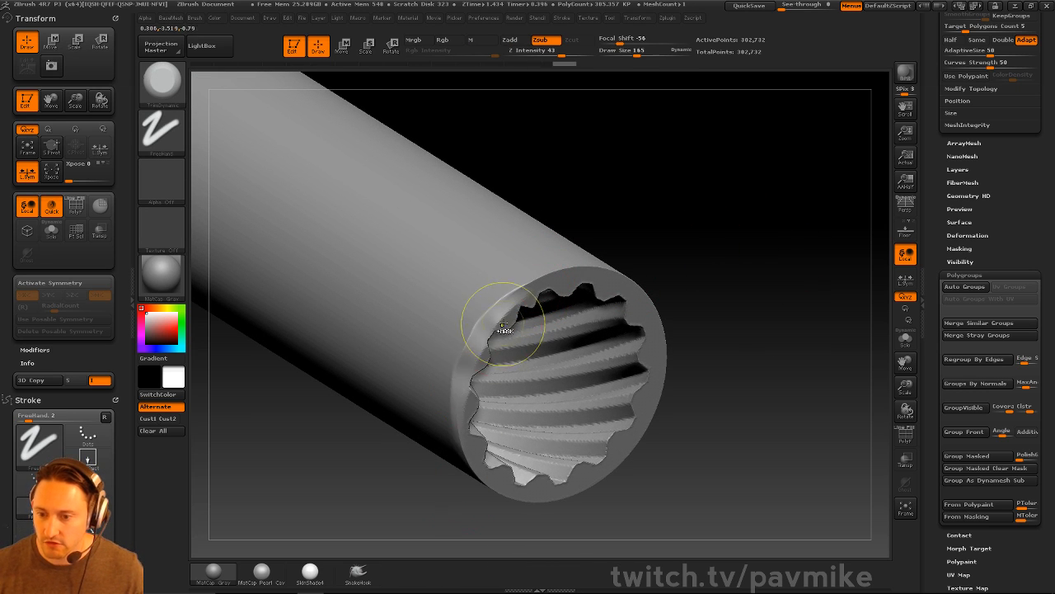
pyautogui.hotkey('ctrl', 'z')
pyautogui.moveTo(522, 286)
pyautogui.mouseDown()
pyautogui.moveTo(492, 318)
pyautogui.moveTo(458, 445)
pyautogui.mouseUp()
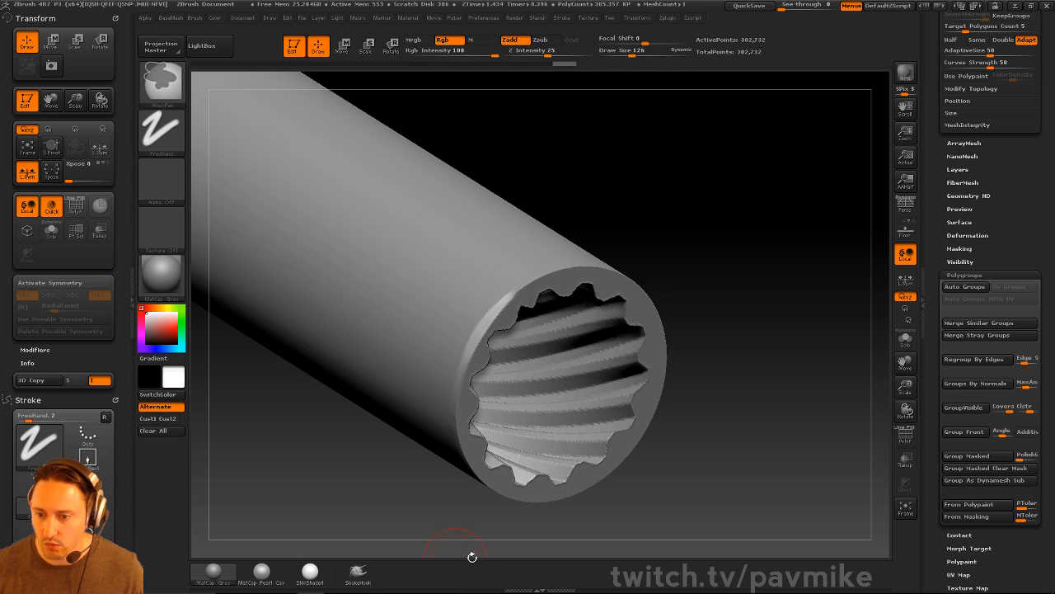
pyautogui.hotkey('ctrl', 'z')
# - Activate radial symmetry around the Y axis only, with a RadialCount of 100
pyautogui.keyDown('alt'); pyautogui.moveTo(699, 198); pyautogui.dragTo(592, 158); pyautogui.keyUp('alt')
pyautogui.keyDown('alt'); pyautogui.moveTo(648, 200); pyautogui.dragTo(683, 244); pyautogui.keyUp('alt')
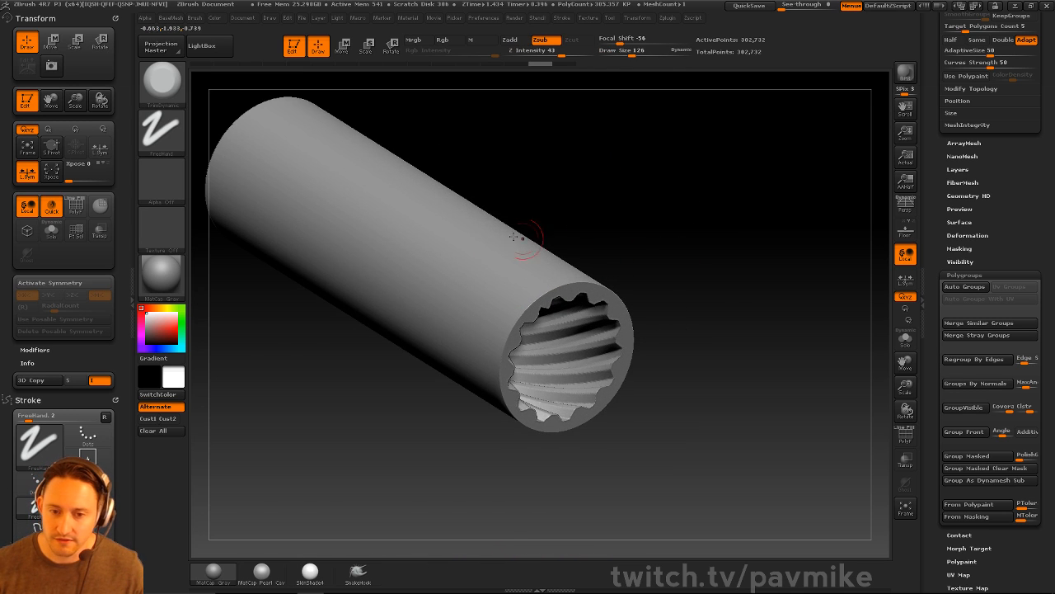
pyautogui.click(49, 283)
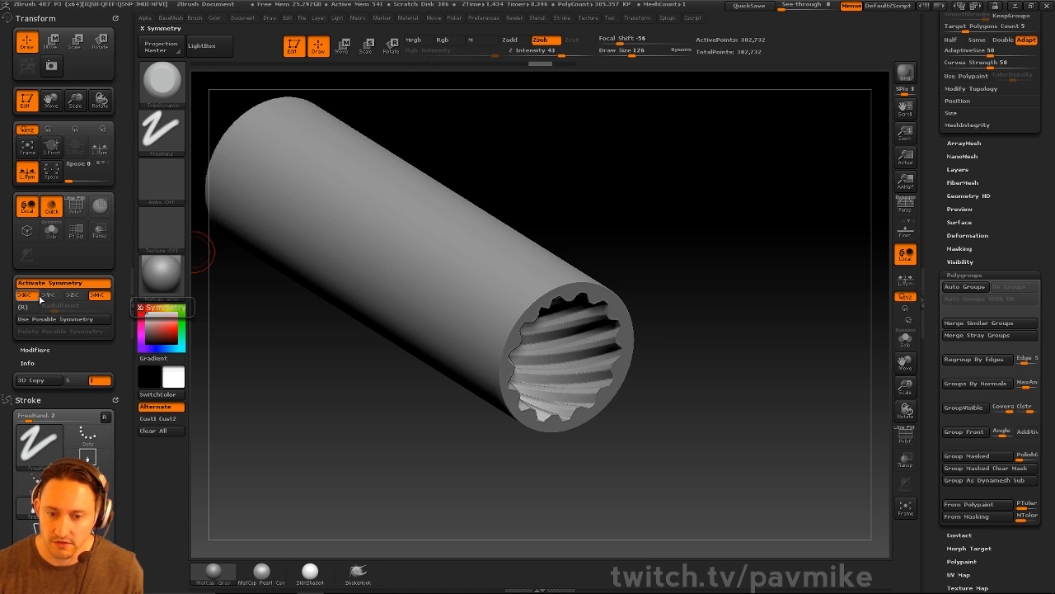
pyautogui.click(25, 295)
pyautogui.click(49, 294)
pyautogui.click(23, 306)
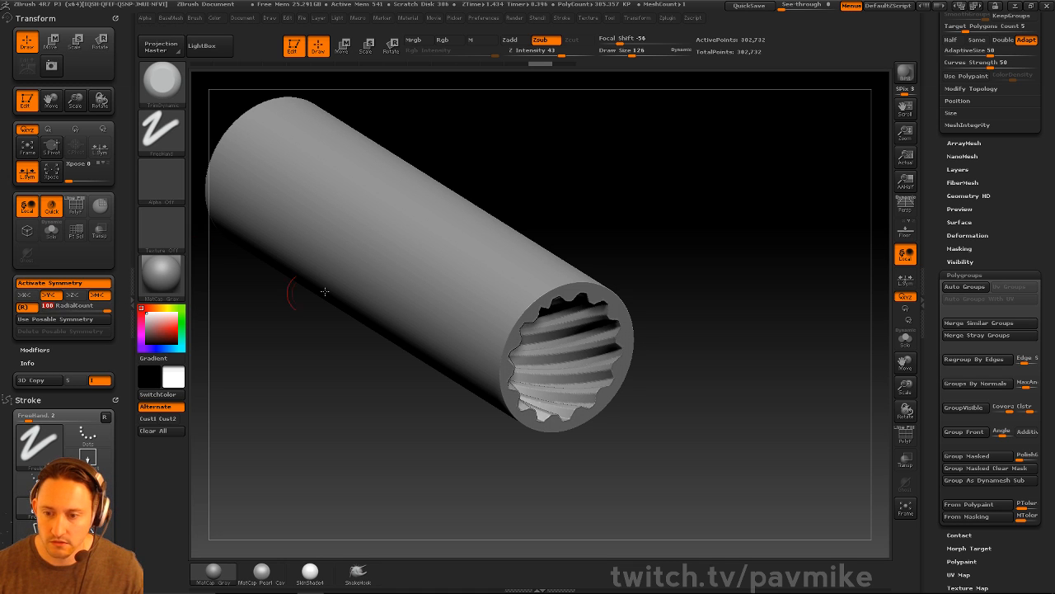
# - Bevel the outer rim around the fluted opening with a radially symmetric TrimDynamic stroke
pyautogui.moveTo(554, 286); pyautogui.dragTo(527, 297)
pyautogui.keyDown('alt'); pyautogui.moveTo(536, 226); pyautogui.dragTo(549, 285); pyautogui.keyUp('alt')
pyautogui.press('s')
pyautogui.click(541, 289)
# - Bevel the rim of the cylinder's closed end with TrimDynamic
pyautogui.moveTo(614, 247)
pyautogui.keyDown('alt'); pyautogui.mouseDown()
pyautogui.moveTo(621, 188)
pyautogui.moveTo(530, 214)
pyautogui.mouseUp(); pyautogui.keyUp('alt')
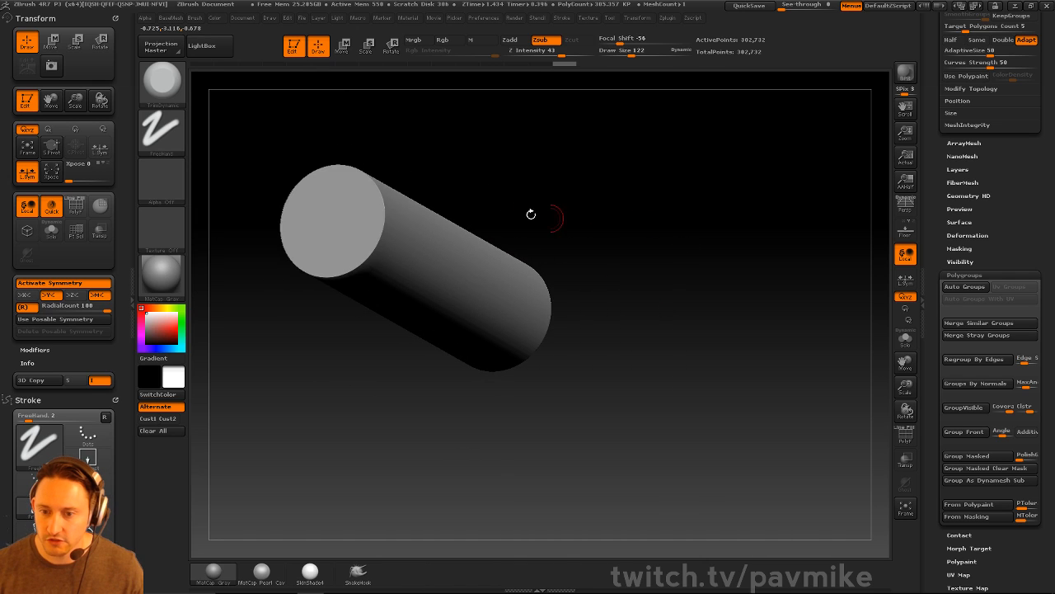
pyautogui.moveTo(388, 216); pyautogui.dragTo(384, 198)
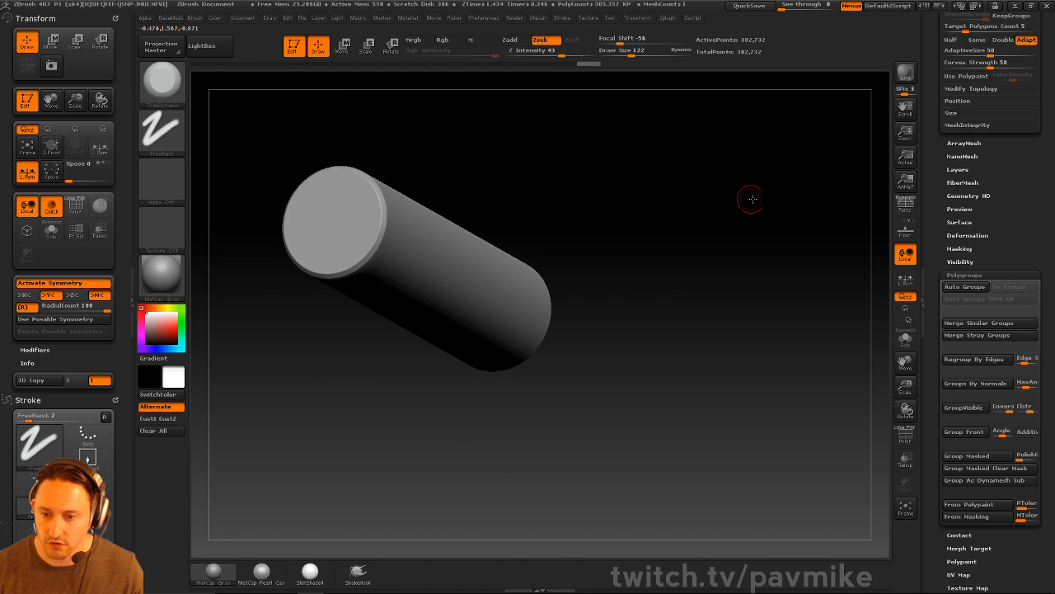
pyautogui.moveTo(752, 199); pyautogui.dragTo(652, 376)
pyautogui.keyDown('alt'); pyautogui.moveTo(796, 250); pyautogui.dragTo(812, 191); pyautogui.keyUp('alt')
pyautogui.moveTo(689, 186)
pyautogui.mouseDown()
pyautogui.moveTo(706, 189)
pyautogui.moveTo(697, 195)
pyautogui.mouseUp()
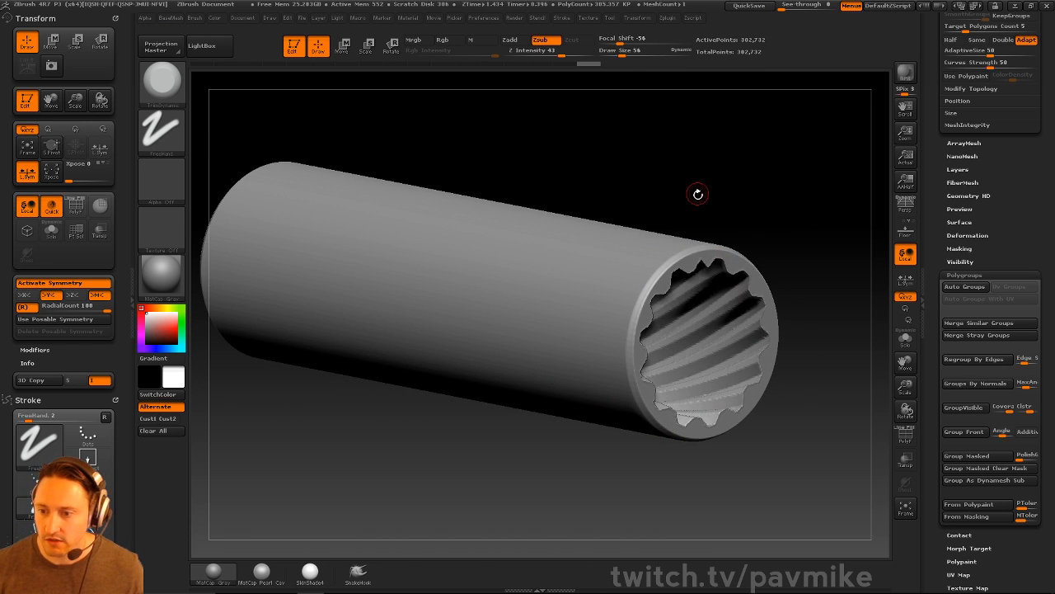
# - Switch to the Standard brush and reduce its Draw Size to 26
pyautogui.press('b')
pyautogui.press('m')
pyautogui.press('v')
pyautogui.press('b')
pyautogui.press('s')
pyautogui.press('t')
pyautogui.press('s')
pyautogui.moveTo(612, 278); pyautogui.dragTo(586, 278)
# - Try to carve a thin groove around the cylinder near the fluted opening
pyautogui.keyDown('alt'); pyautogui.moveTo(590, 275); pyautogui.dragTo(587, 282); pyautogui.keyUp('alt')
pyautogui.keyDown('shift'); pyautogui.moveTo(660, 200); pyautogui.dragTo(681, 205); pyautogui.keyUp('shift')
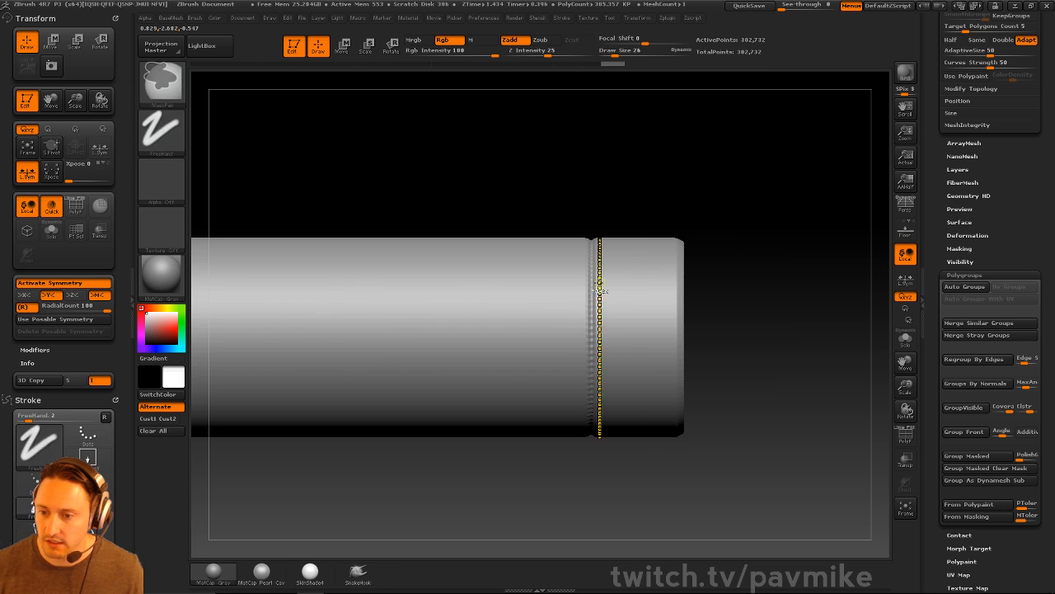
pyautogui.hotkey('ctrl', 'z')
# - Carve a thin ring groove near the fluted end and raise a ridge beside it with Draw Size 50
pyautogui.keyDown('alt'); pyautogui.moveTo(591, 281); pyautogui.dragTo(591, 284); pyautogui.keyUp('alt')
pyautogui.keyDown('alt'); pyautogui.moveTo(681, 204); pyautogui.dragTo(668, 183); pyautogui.keyUp('alt')
pyautogui.press('s')
pyautogui.moveTo(636, 277)
pyautogui.mouseDown()
pyautogui.moveTo(657, 277)
pyautogui.moveTo(624, 283)
pyautogui.mouseUp()
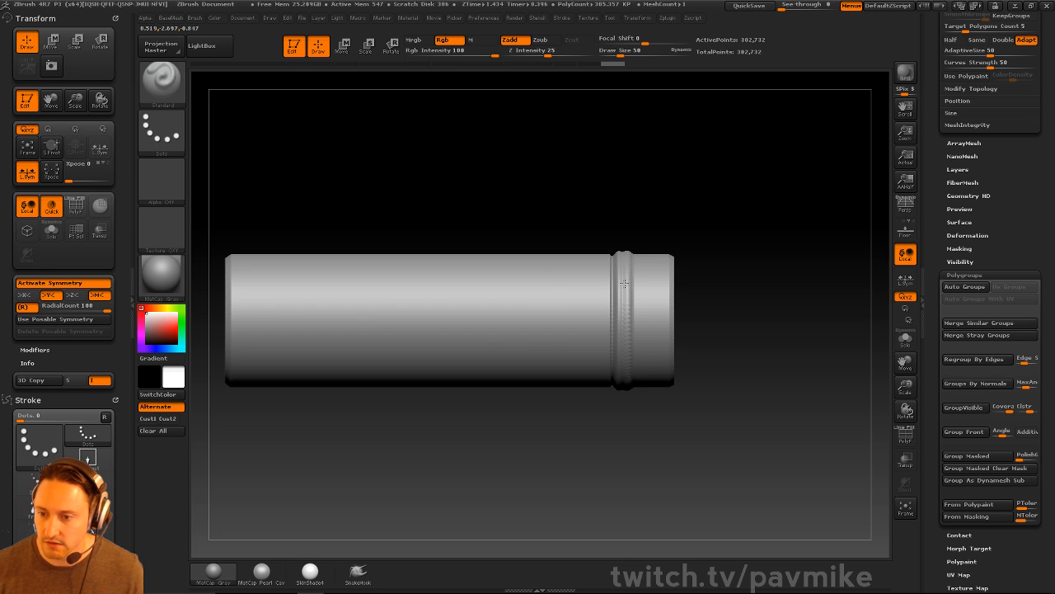
pyautogui.moveTo(752, 229)
pyautogui.mouseDown()
pyautogui.moveTo(714, 231)
pyautogui.moveTo(790, 238)
pyautogui.moveTo(725, 228)
pyautogui.moveTo(768, 242)
pyautogui.mouseUp()
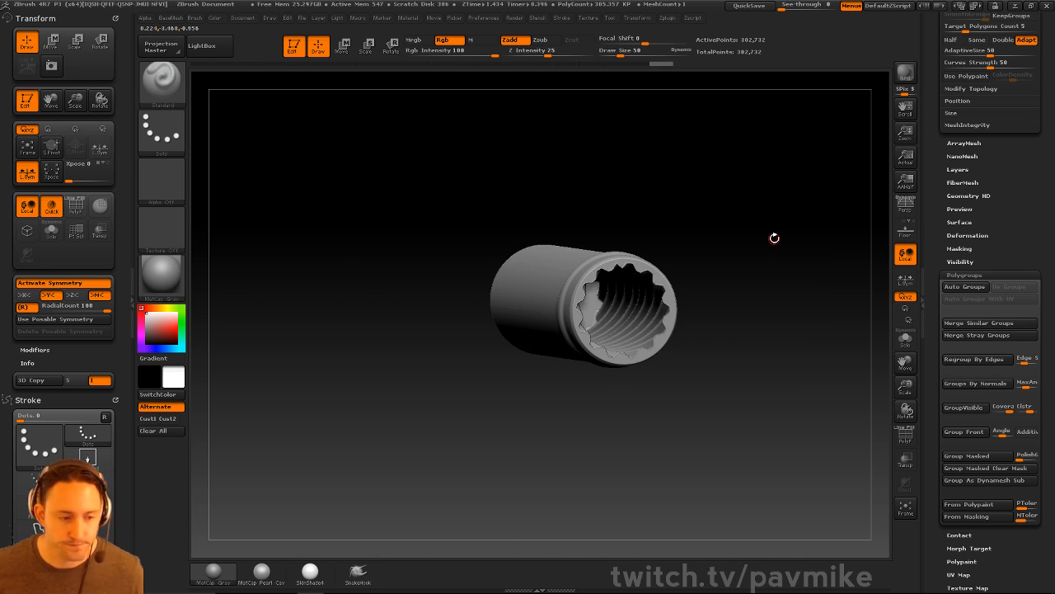